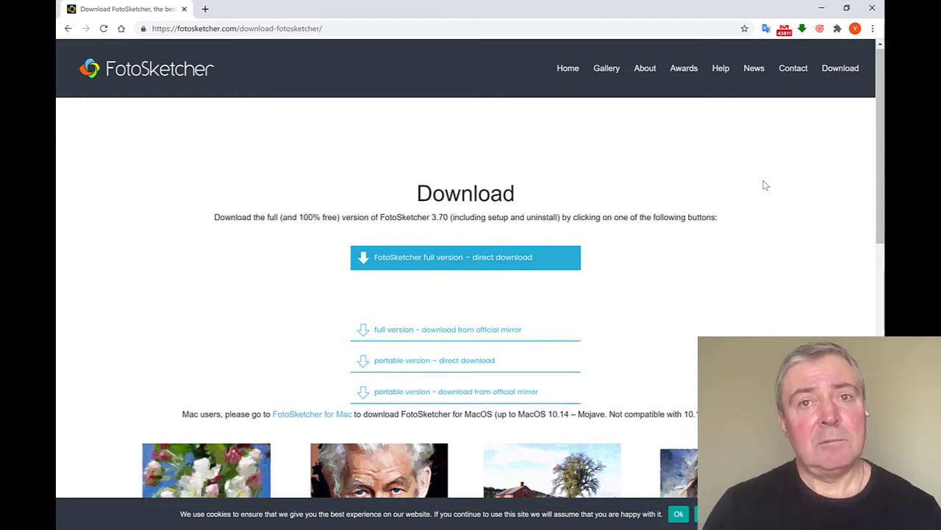
- Look over the FotoSketcher download page and the website's gallery of sample artwork
scroll(765, 185, "down", 1)
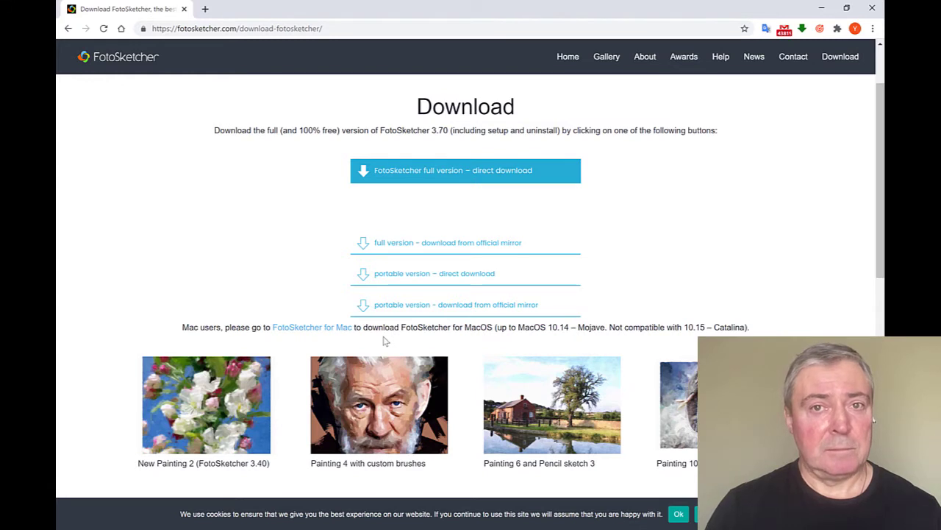
left_click(616, 63)
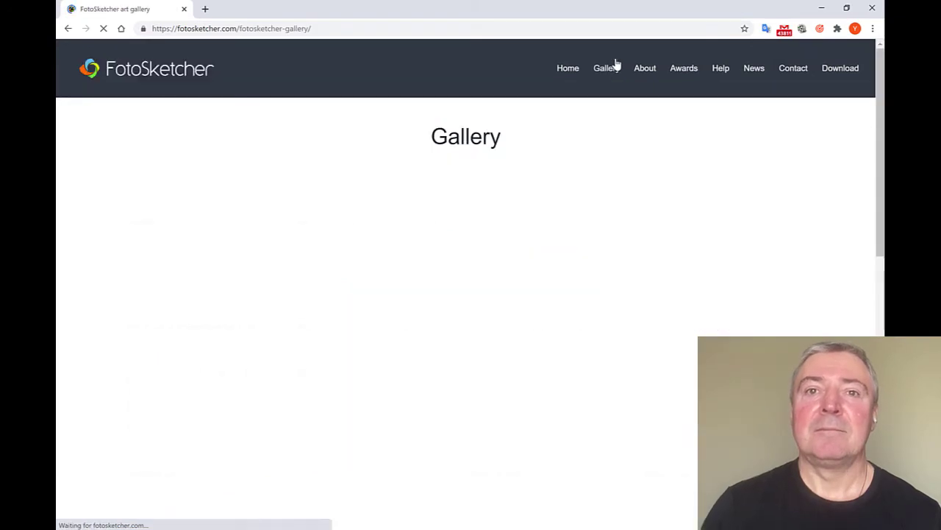
scroll(600, 117, "down", 3)
scroll(604, 129, "down", 6)
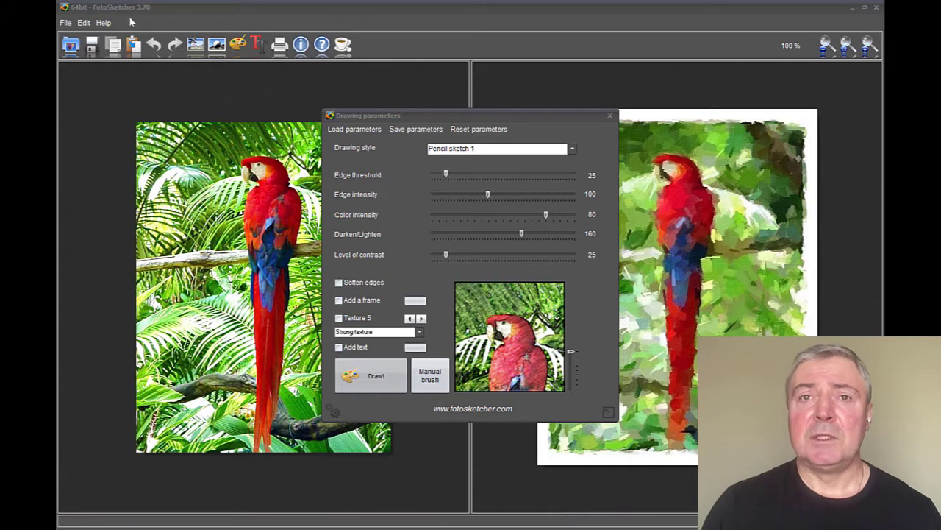
- Look through the available drawing styles in the drawing parameters
left_click(571, 150)
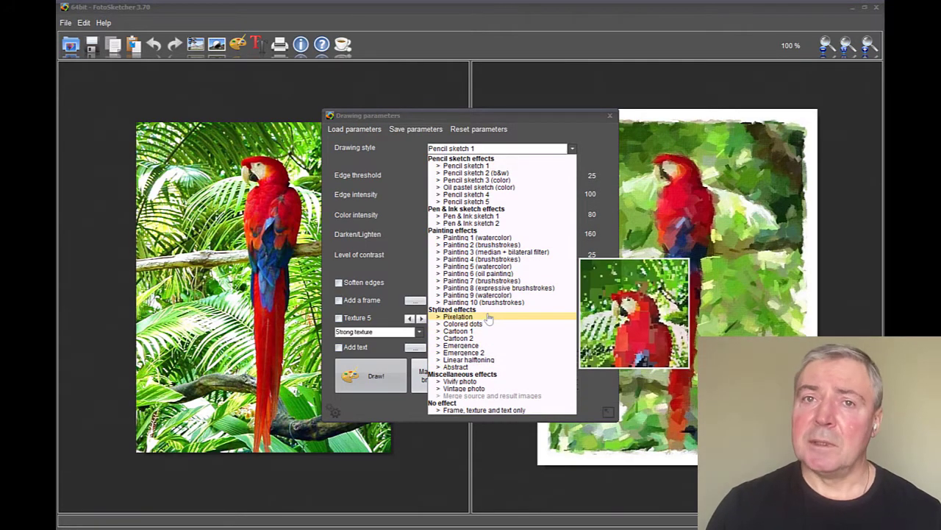
left_click(484, 259)
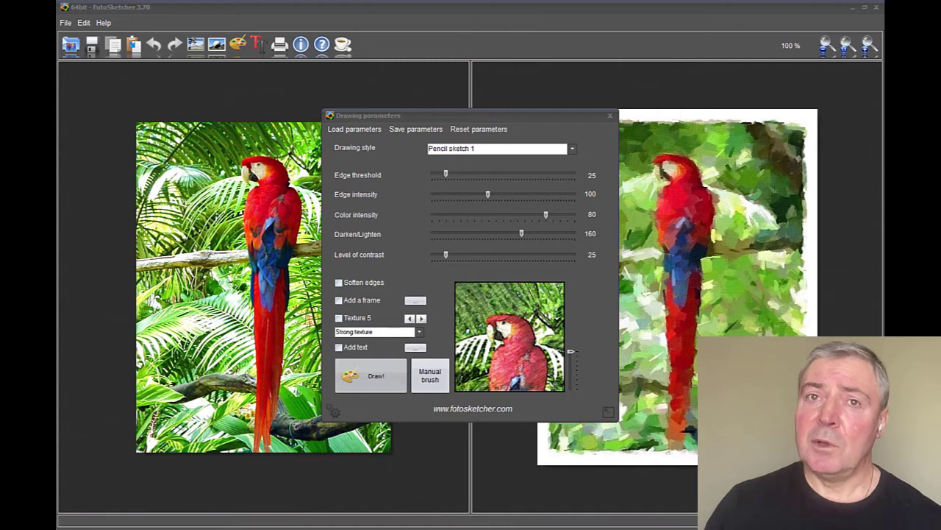
left_click(572, 151)
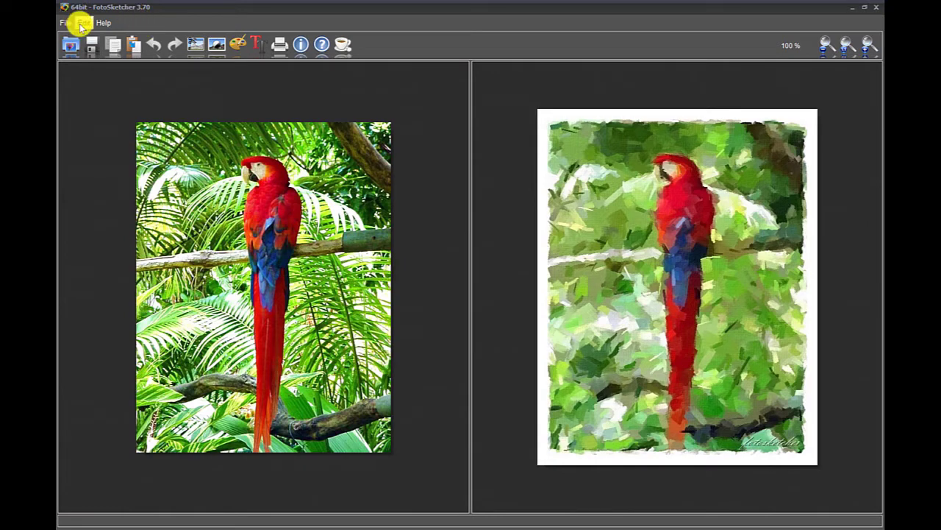
- Open photo 1 from the FS images folder as the source image
left_click(73, 45)
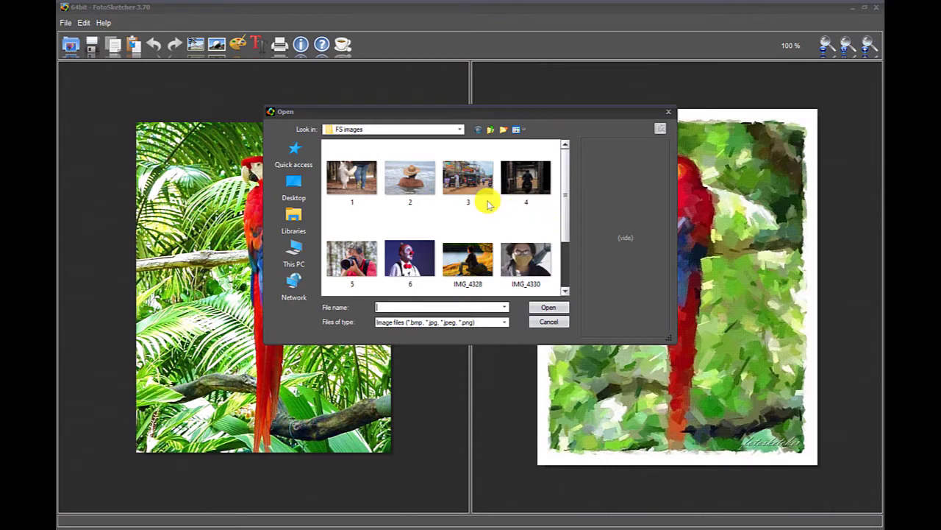
double_click(360, 180)
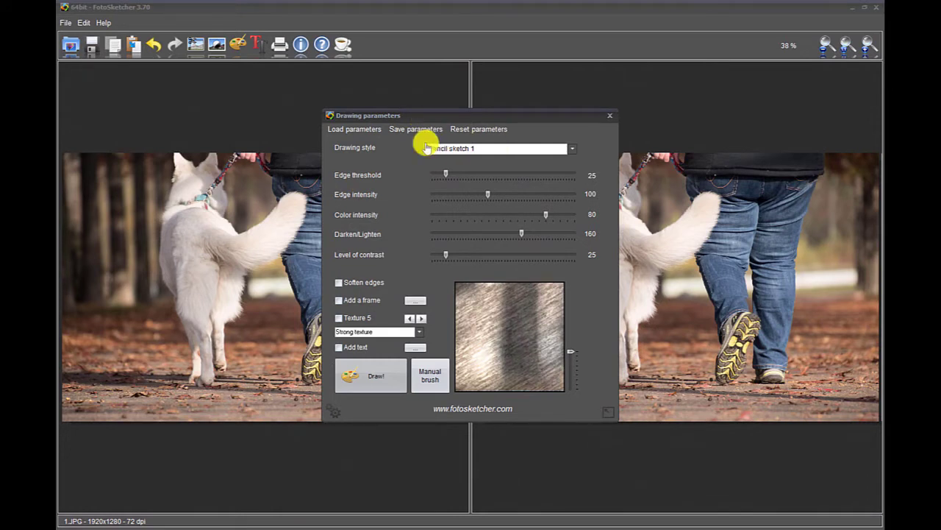
- Try the Pencil sketch 3 (color) style and look through the parameter files in the FotoSketcher Brushes and Presets folder
left_click(576, 153)
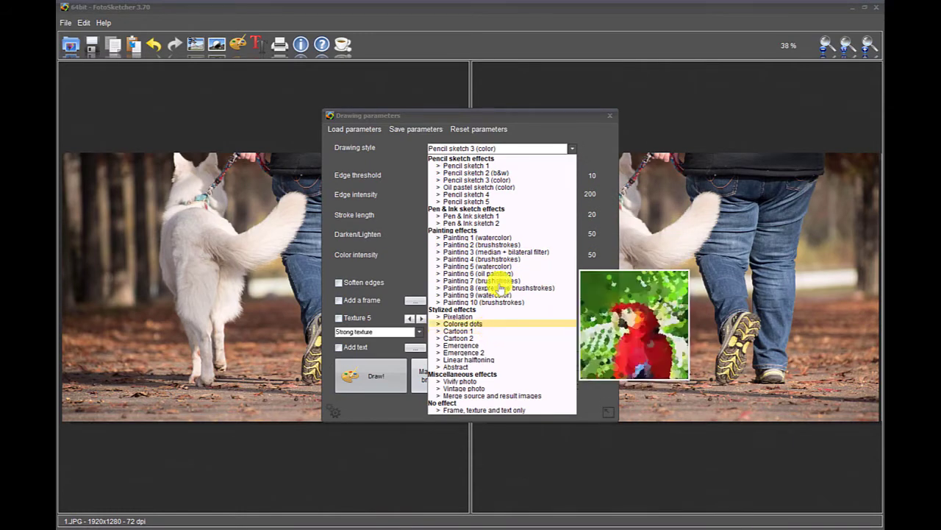
left_click(456, 180)
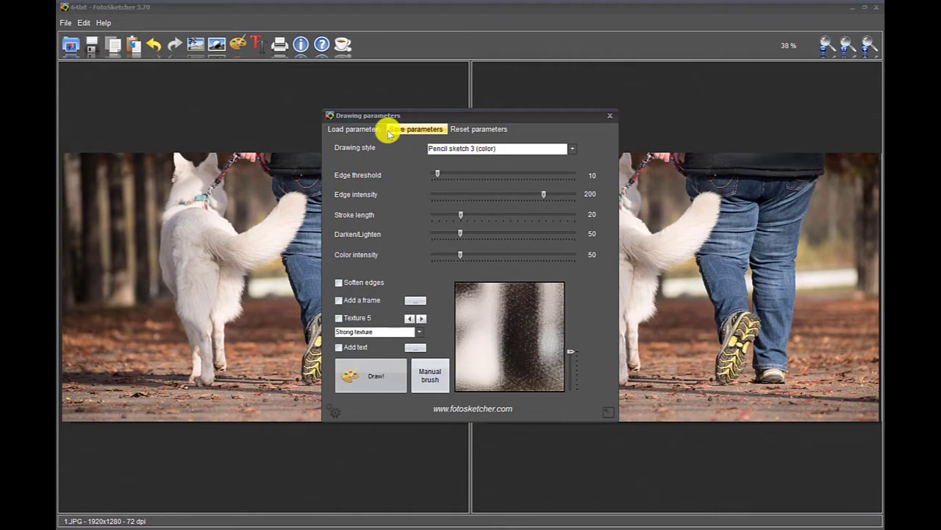
left_click(363, 129)
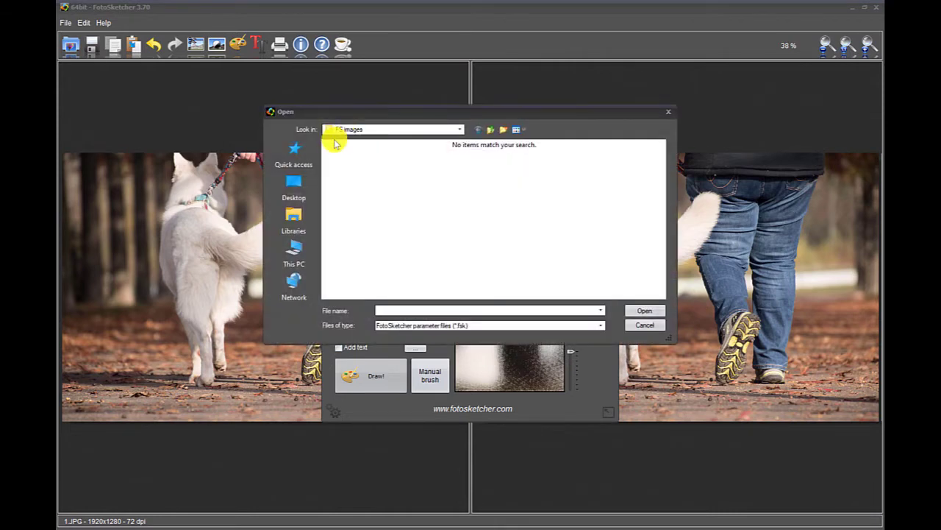
double_click(491, 232)
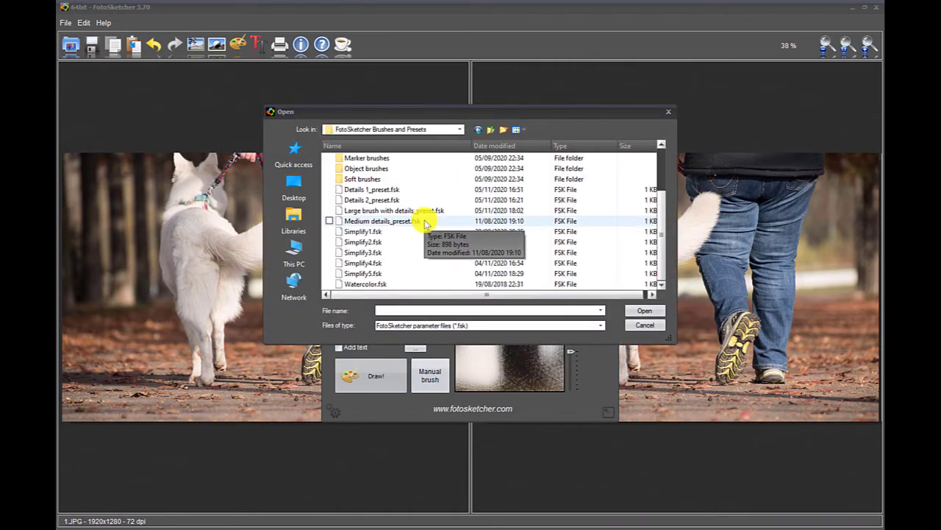
left_click(642, 326)
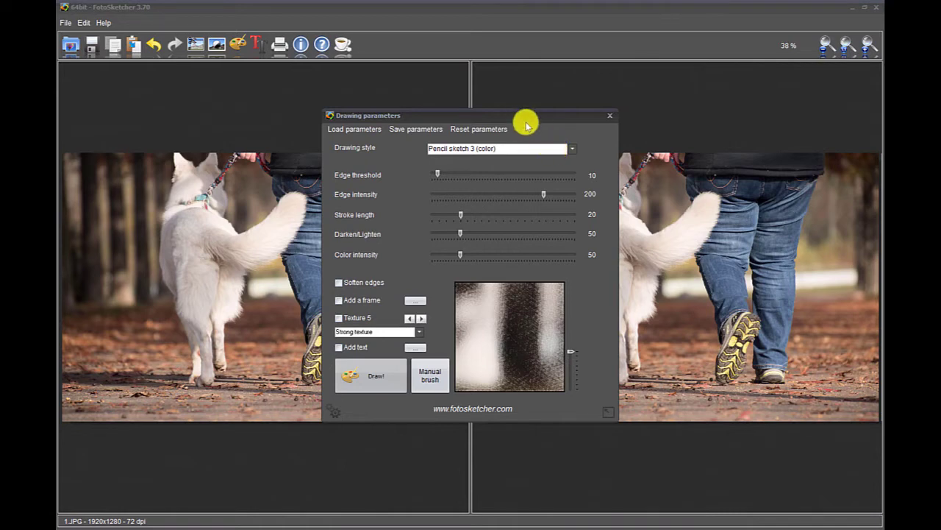
- Draw the photo in the Painting 4 (brushstrokes) style and uncover the resulting painting
mouse_move(512, 117)
left_mouse_down()
mouse_move(450, 126)
mouse_move(484, 126)
left_mouse_up()
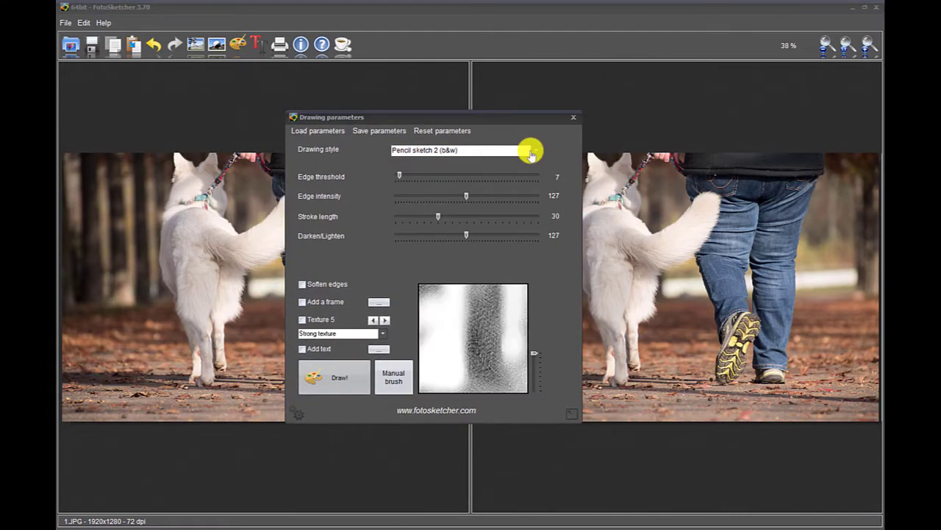
left_click(536, 150)
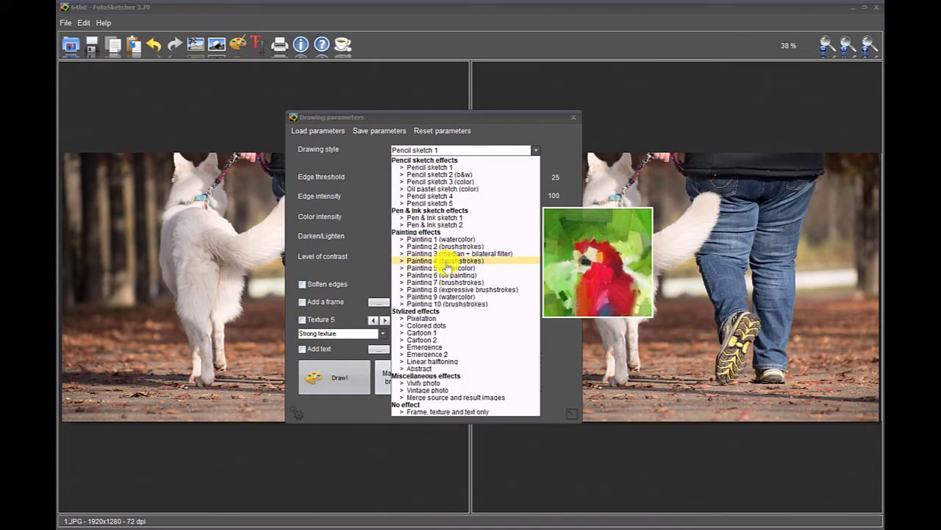
left_click(454, 261)
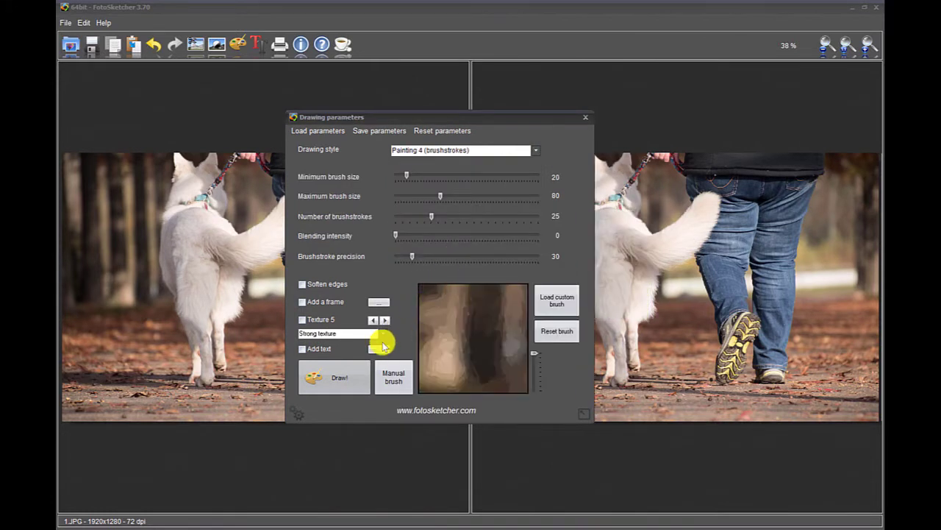
left_click(346, 379)
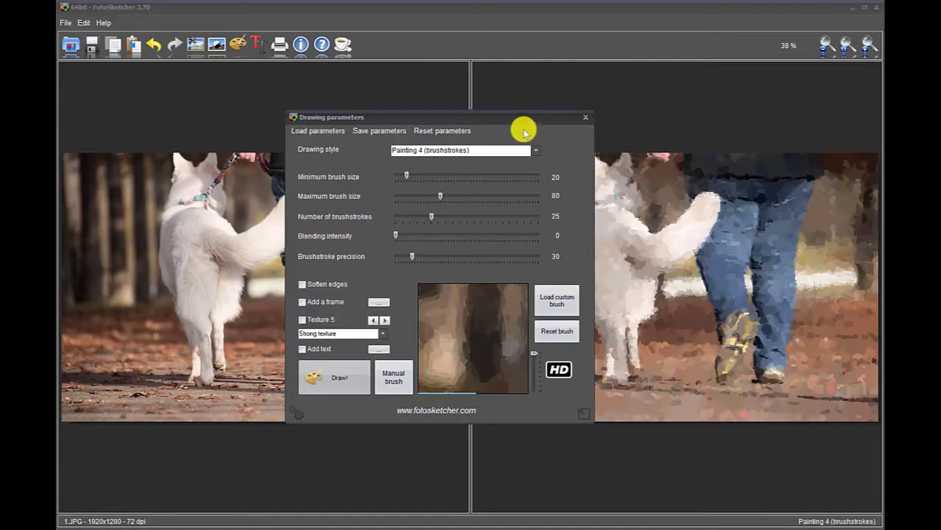
left_click_drag(448, 116, 345, 112)
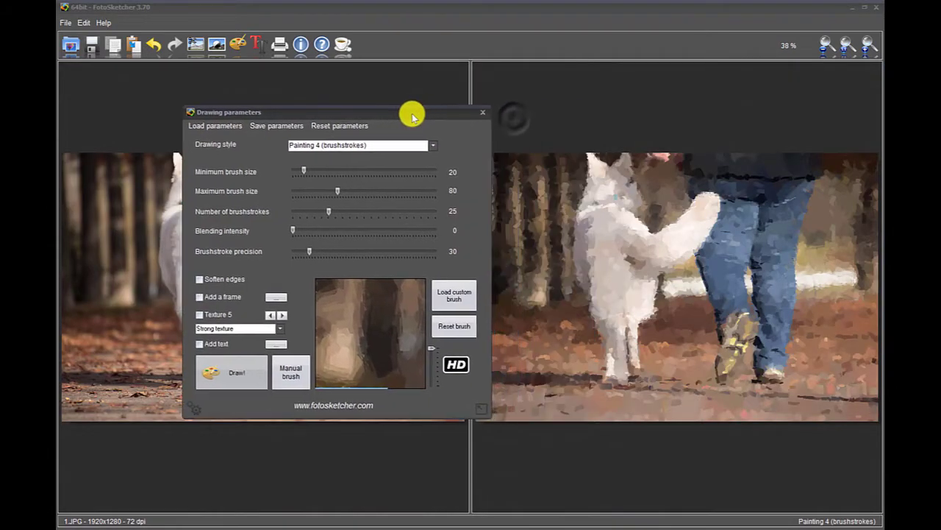
- Load a custom brush from the Classic brushes folder and optimize it
left_click(464, 301)
left_click(382, 192)
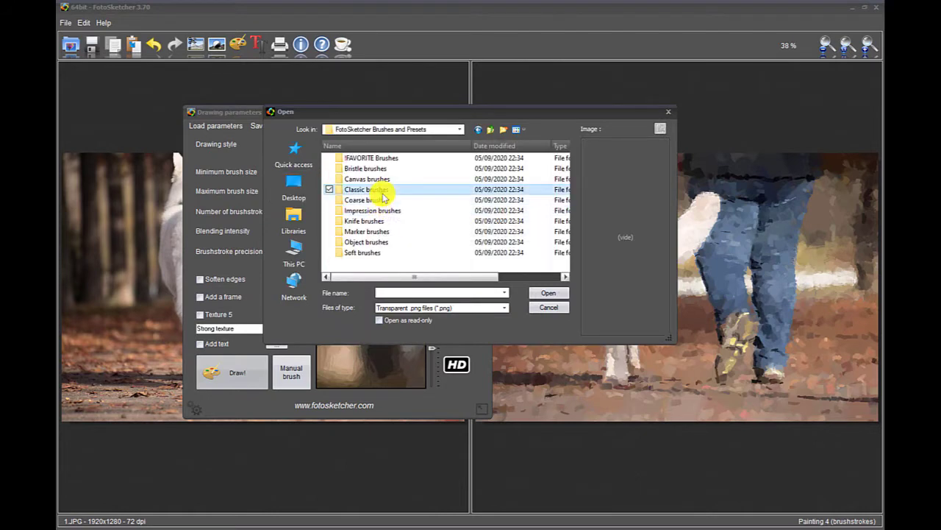
double_click(382, 192)
double_click(361, 185)
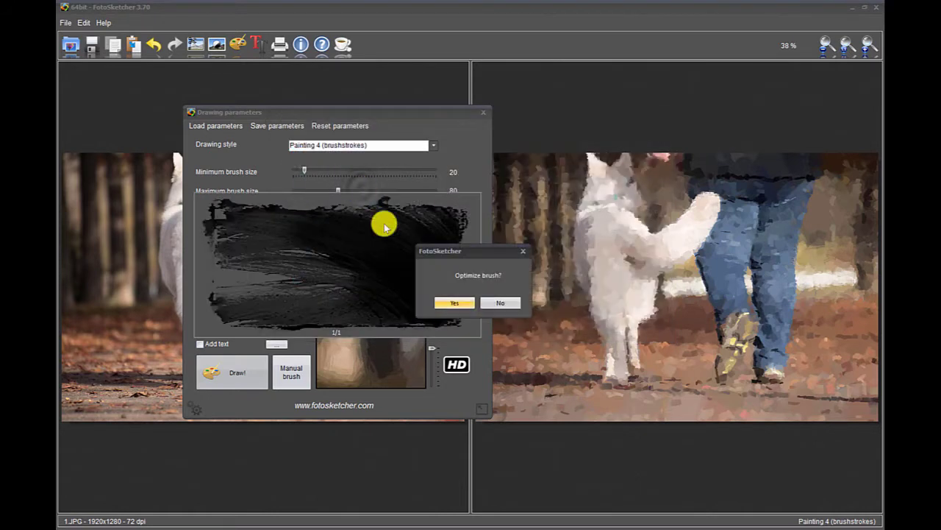
left_click(439, 302)
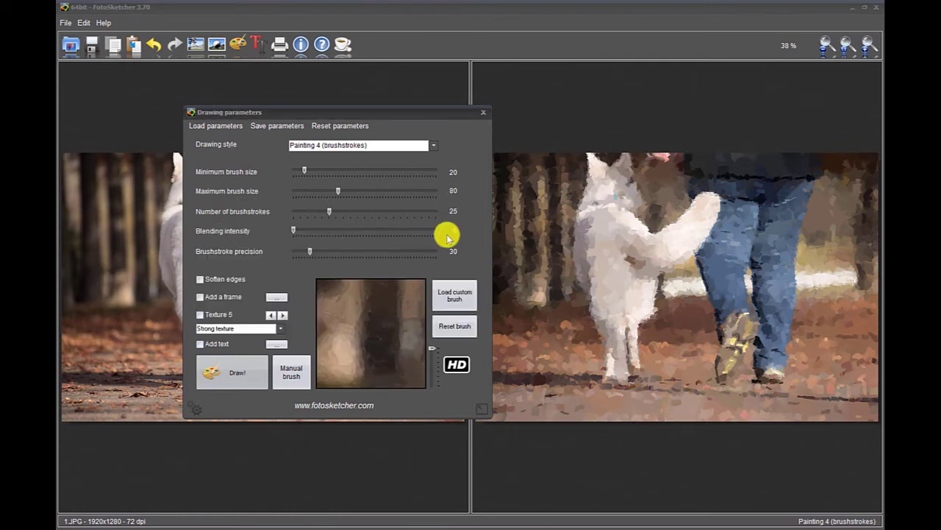
- Generate an HD version of the painting and set the brushstroke precision to 31
left_click(453, 364)
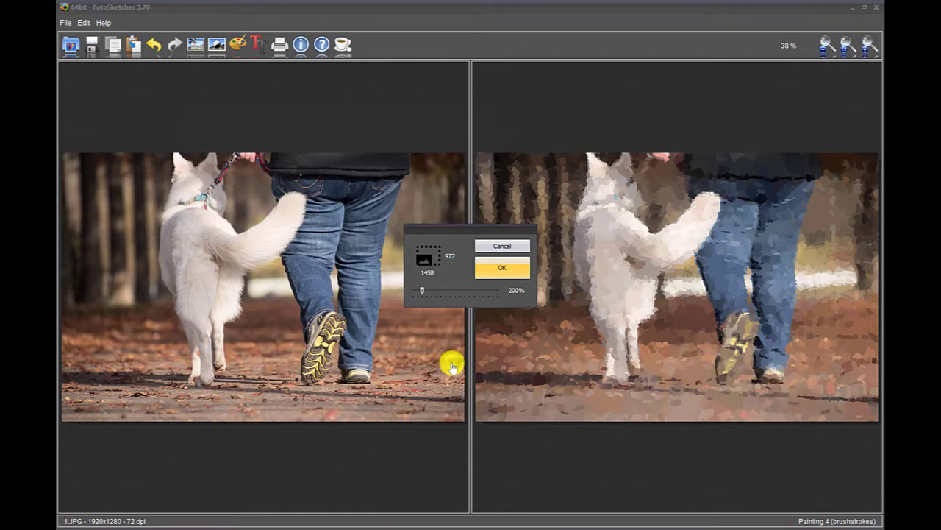
left_click(413, 291)
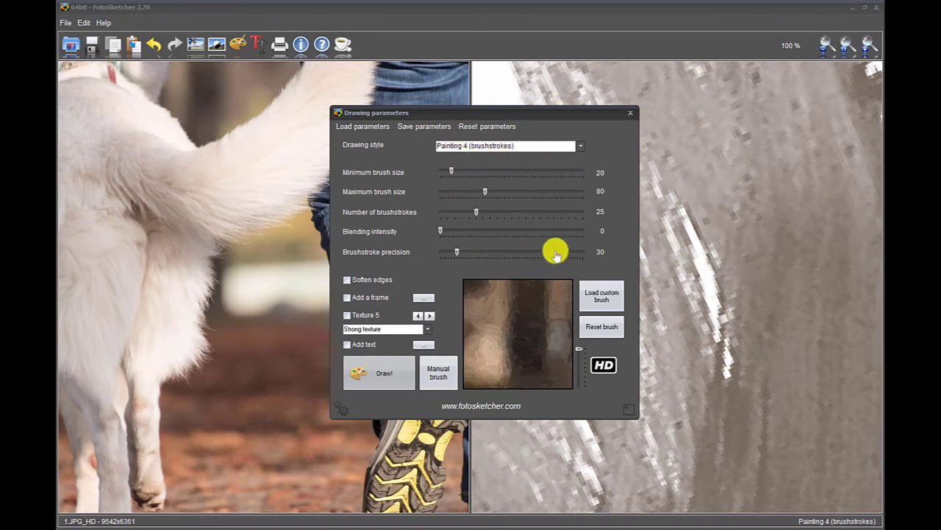
left_click(503, 252)
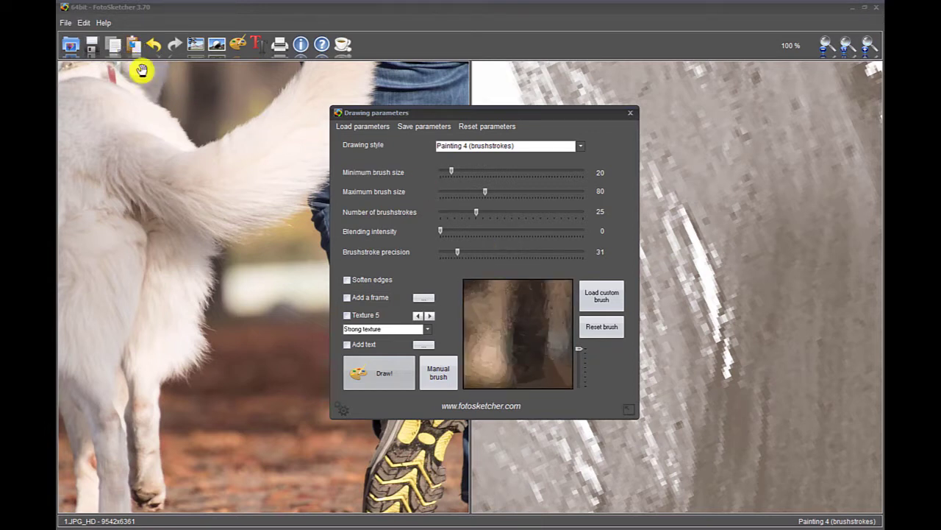
- Modify the source image with saturation 74 and blur/sharpen 2, and apply the changes
left_click(86, 24)
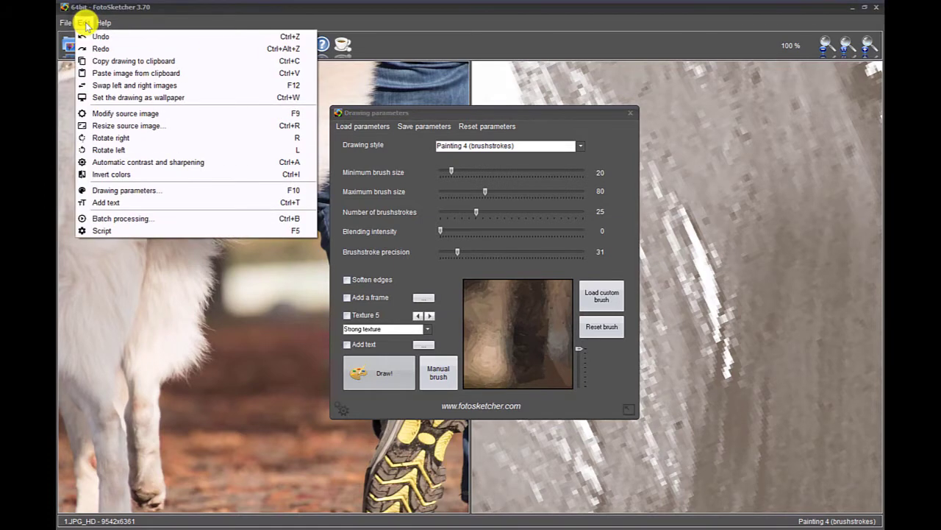
left_click(143, 114)
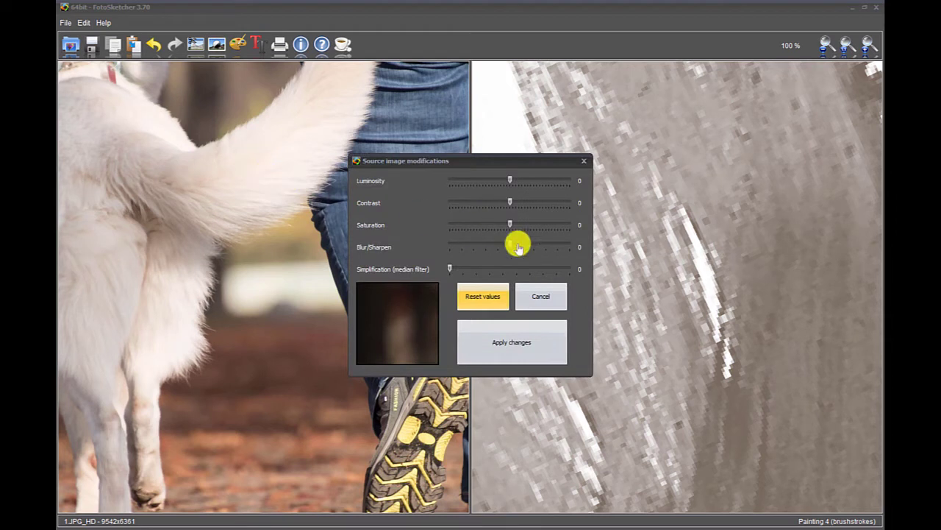
left_click_drag(512, 228, 556, 227)
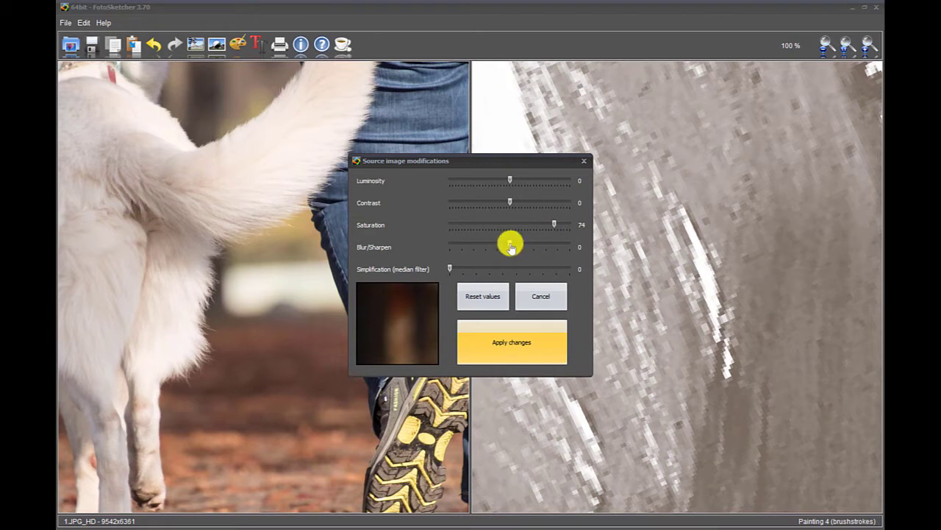
left_click_drag(511, 247, 530, 245)
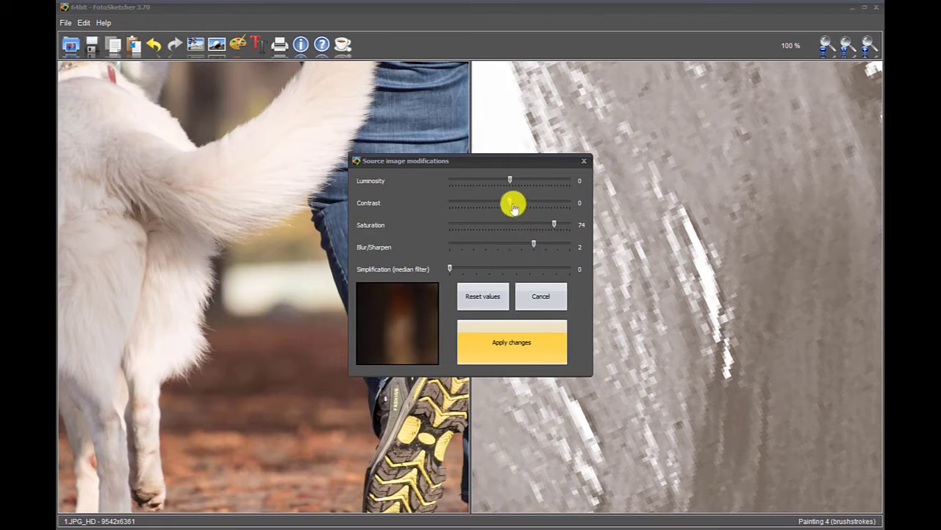
left_click_drag(512, 206, 511, 182)
left_click(511, 327)
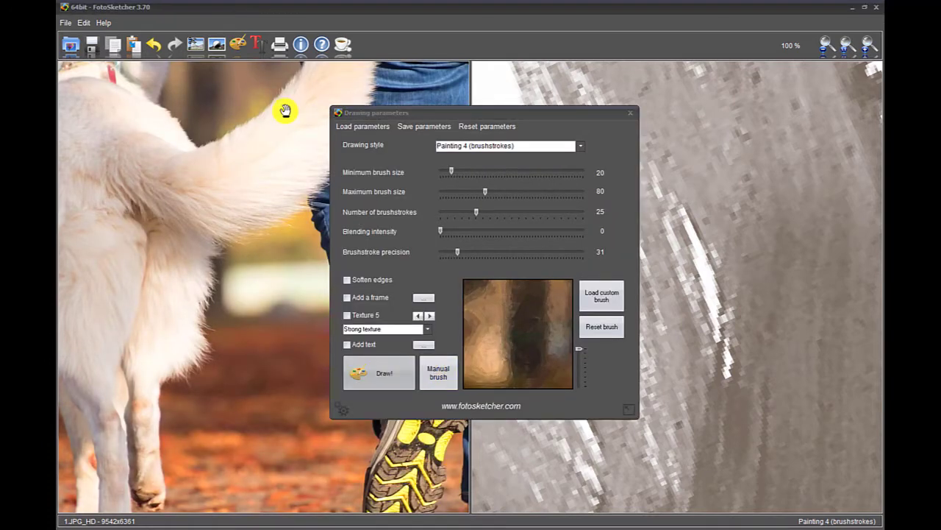
- Resize the source image to a width of 800 pixels, keeping the image ratio
left_click(83, 23)
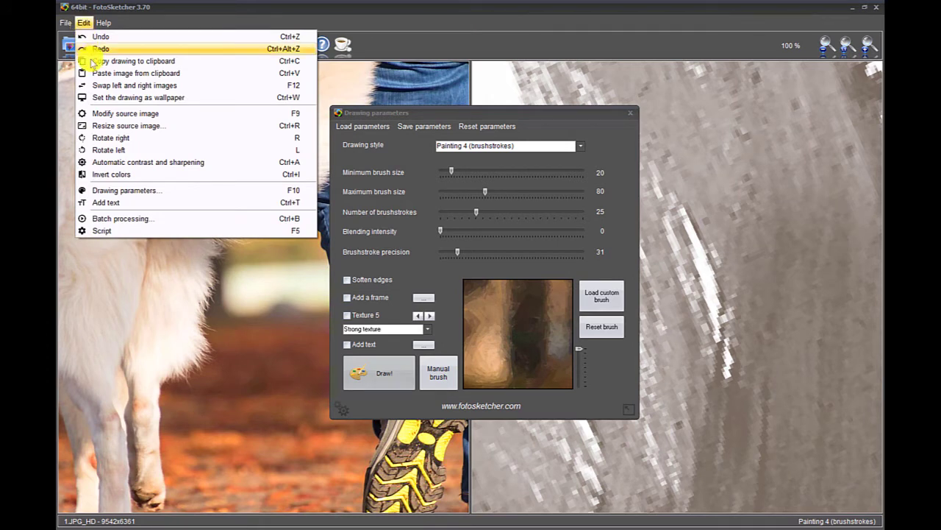
left_click(118, 127)
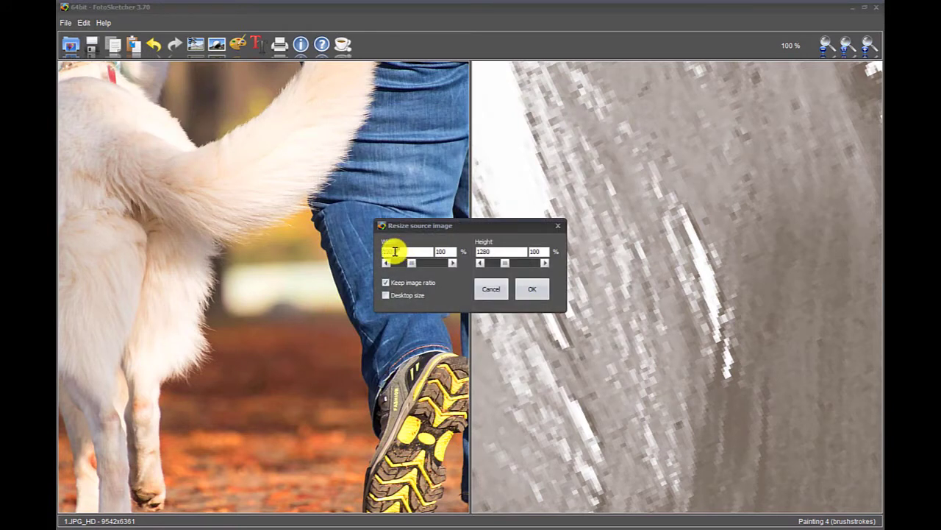
double_click(391, 252)
type("800")
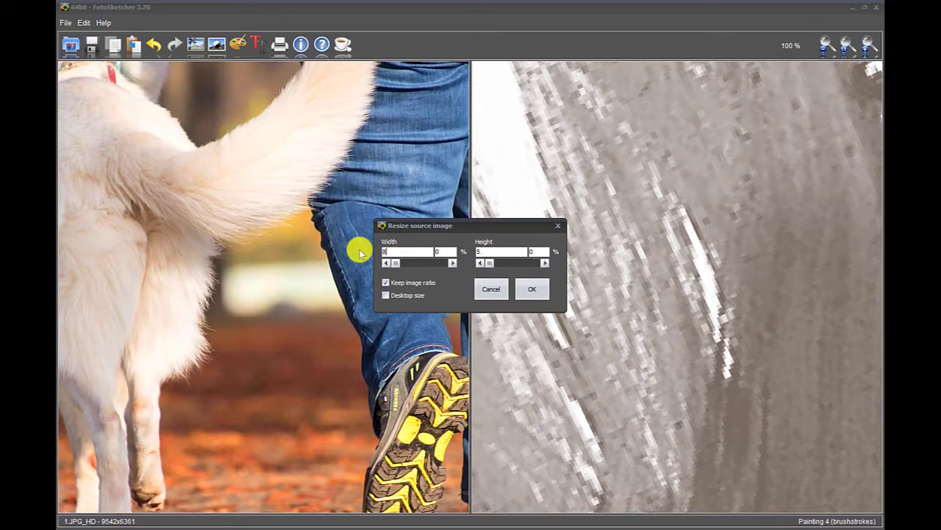
left_click(531, 286)
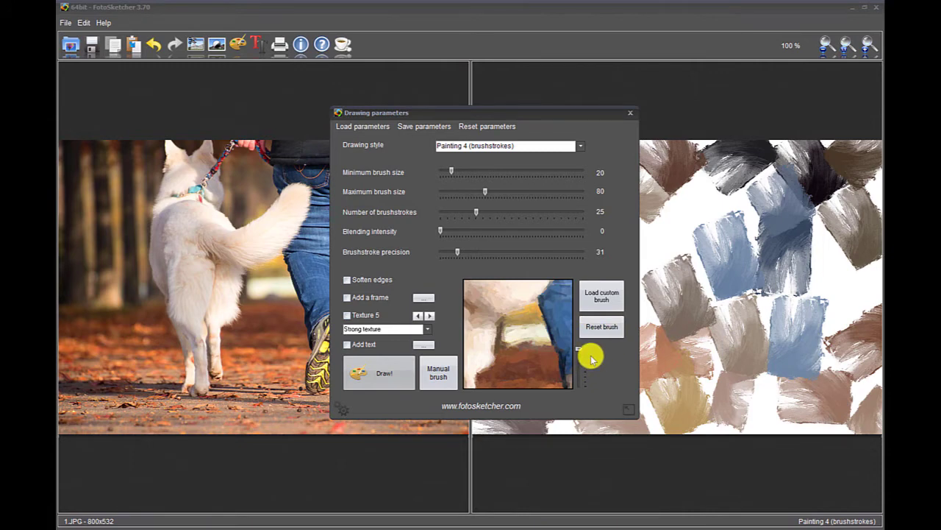
- Load the Simplify3 parameter preset from the FotoSketcher Brushes and Presets folder and move the drawing parameters window aside
left_click(374, 127)
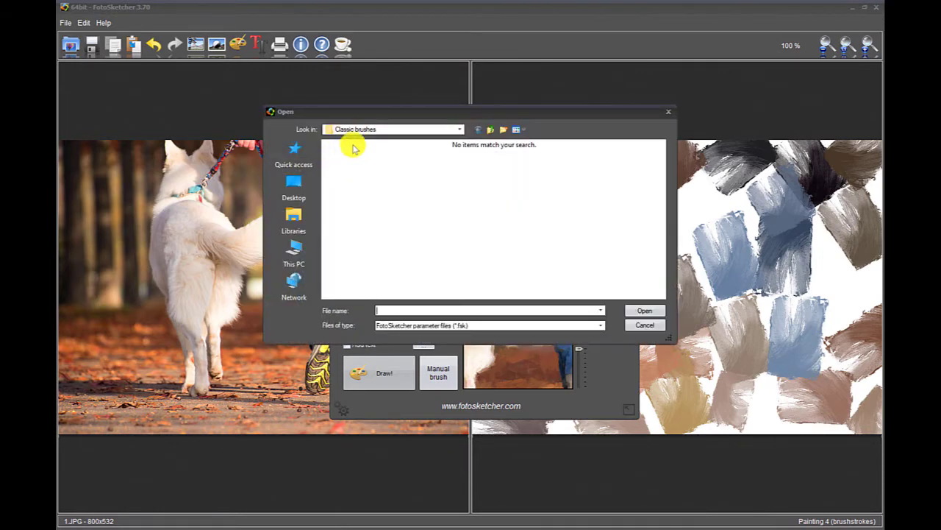
left_click(489, 129)
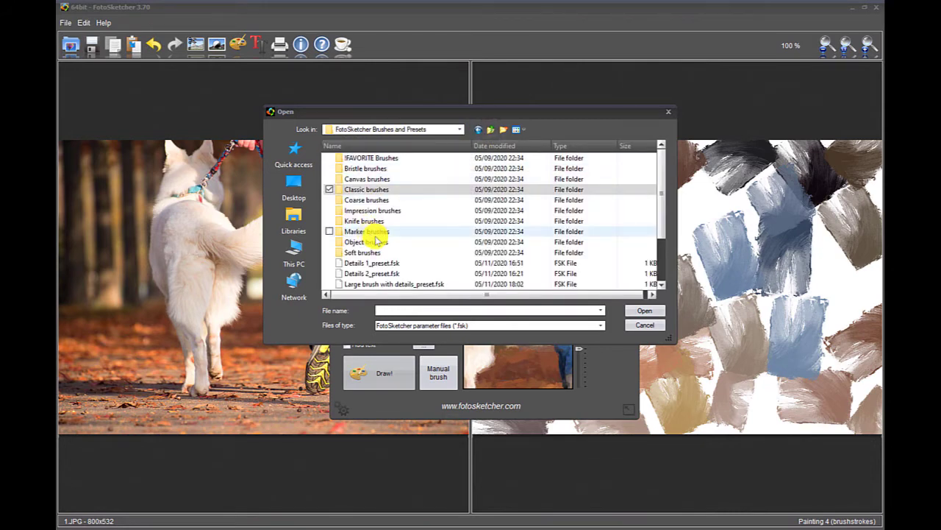
scroll(375, 232, "down", 1)
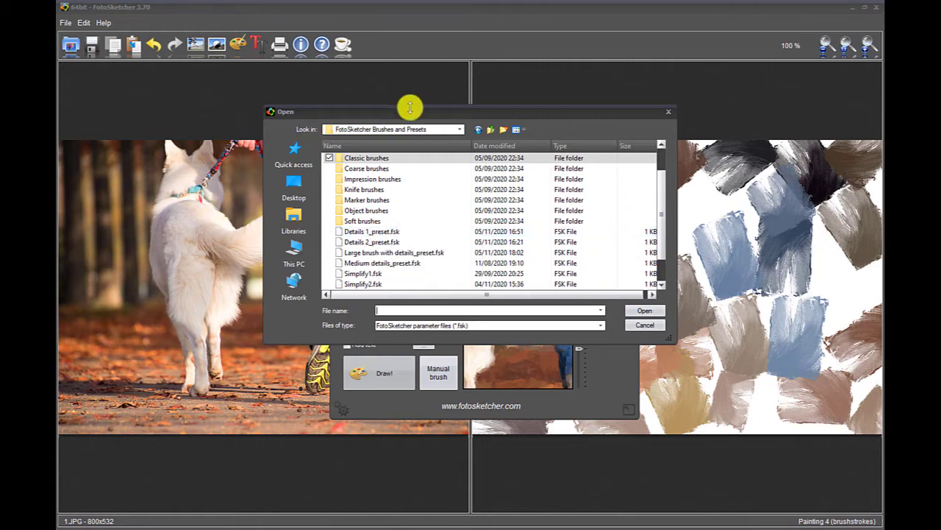
left_click_drag(408, 112, 547, 88)
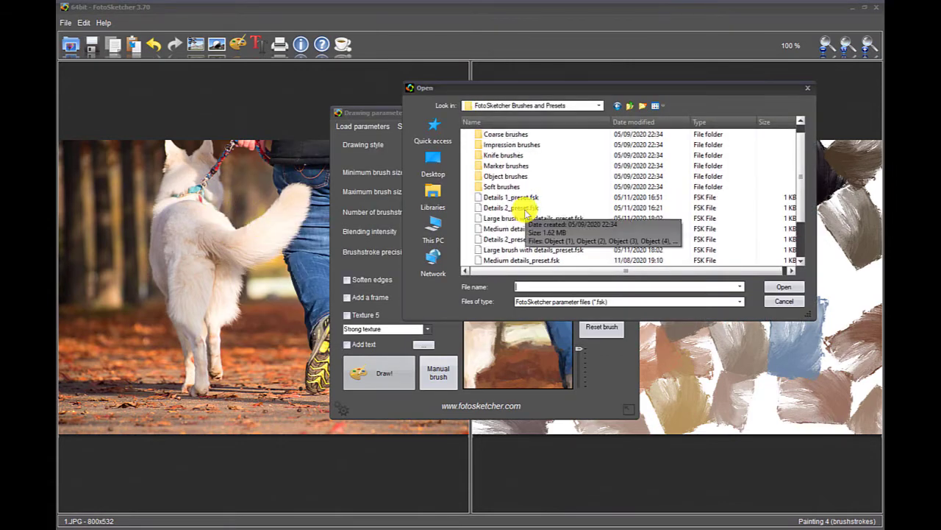
scroll(519, 210, "down", 1)
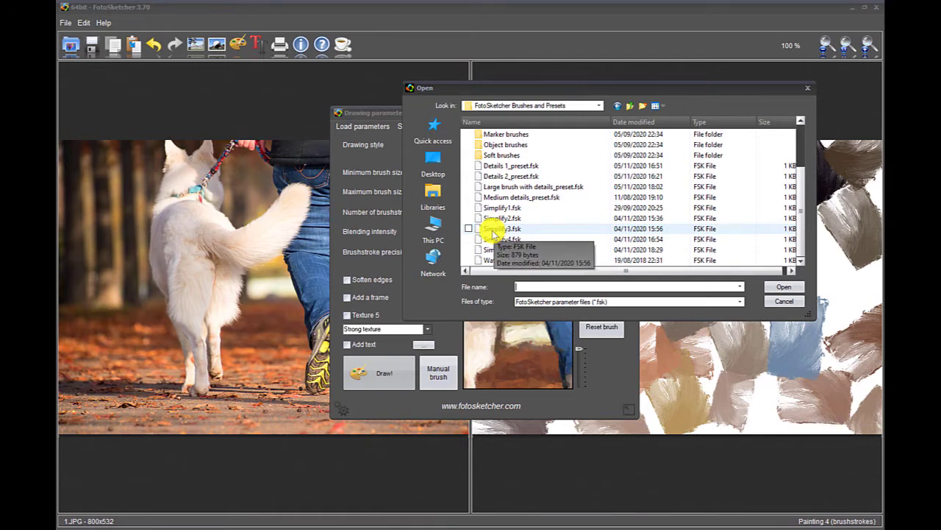
double_click(494, 230)
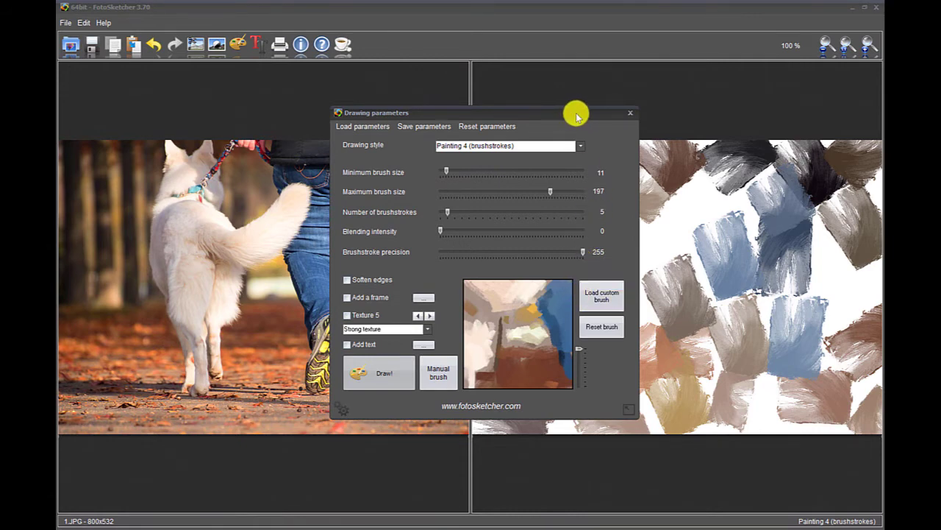
left_click_drag(573, 112, 500, 116)
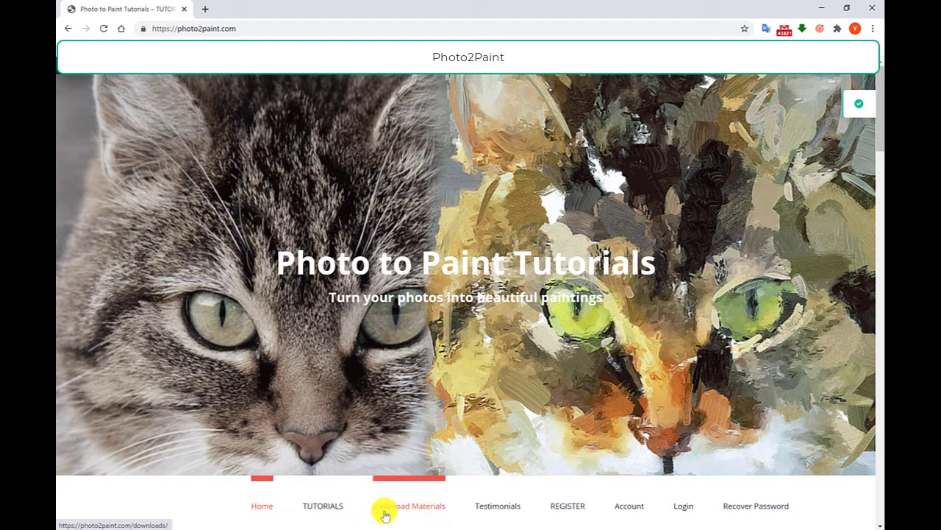
- In the browser, download and open the FotoSketcher Brushes and Presets archive from photo2paint.com, and go to the site's registration page
left_click(437, 509)
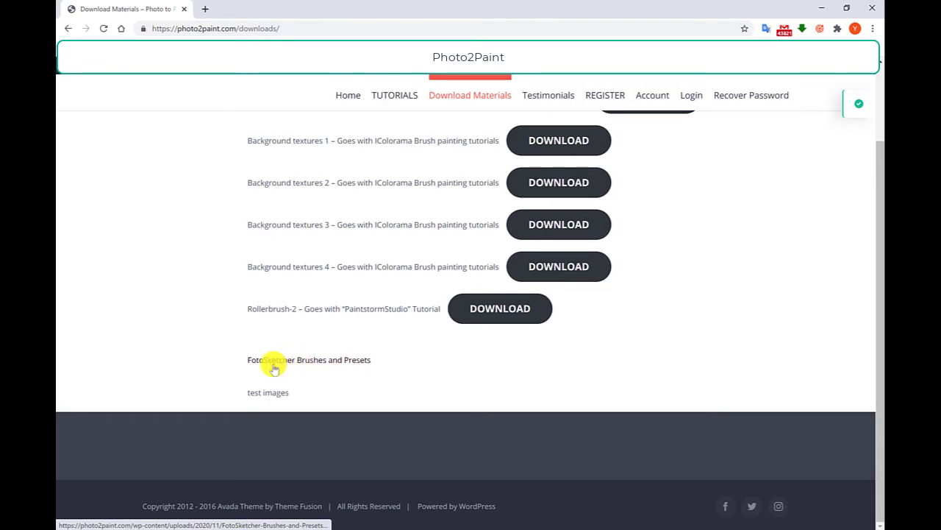
left_click(322, 362)
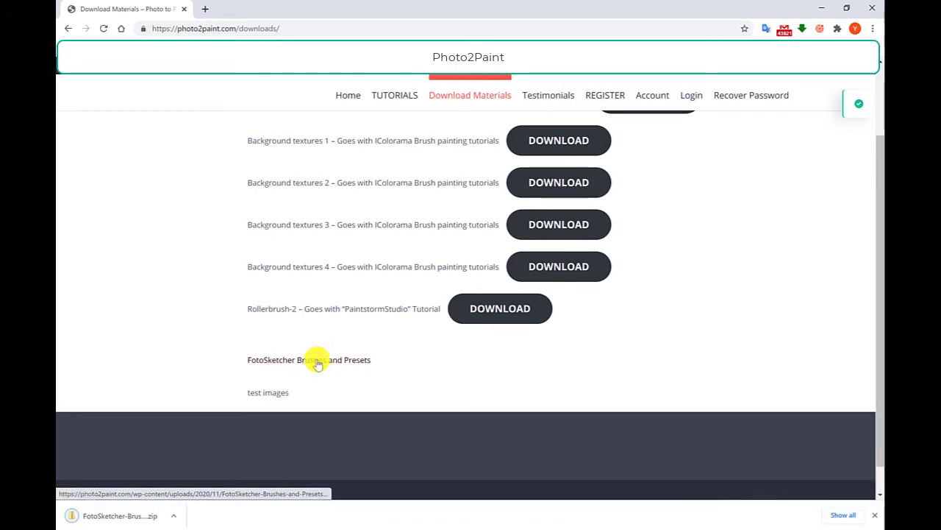
left_click(129, 518)
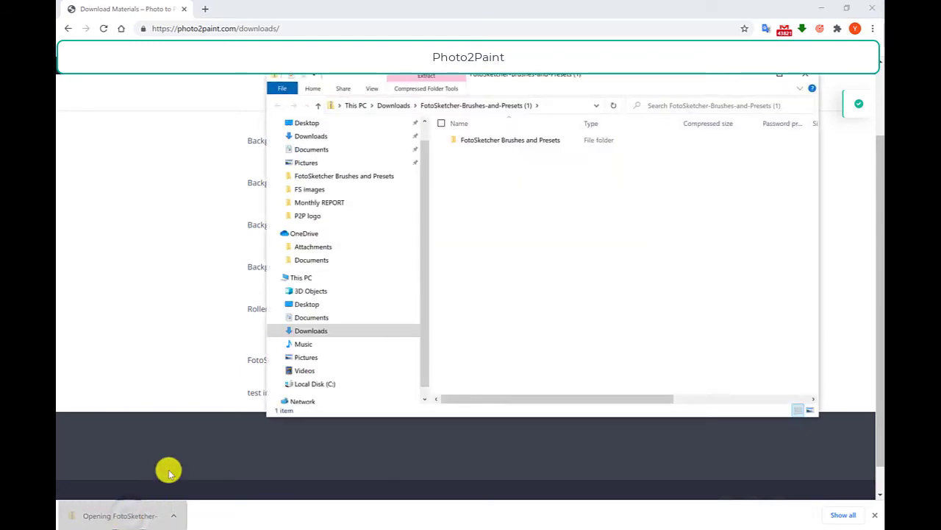
double_click(531, 141)
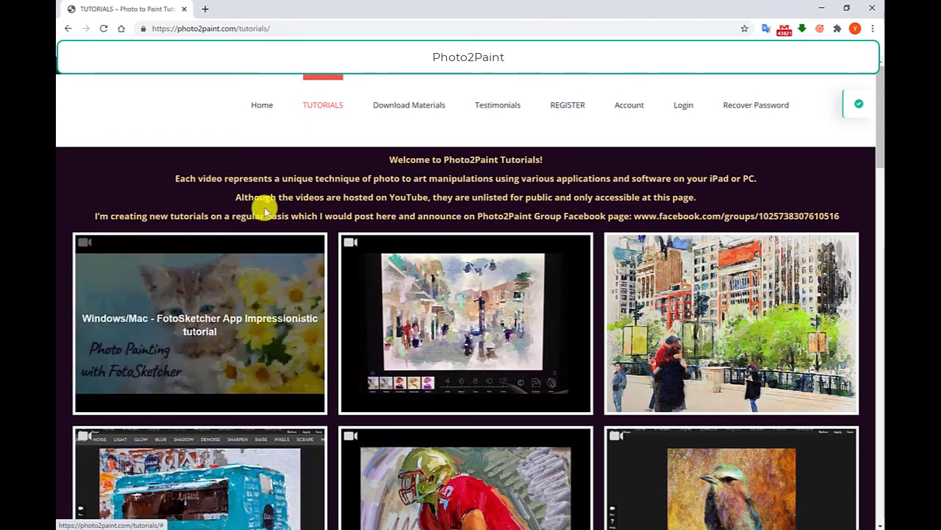
left_click(575, 109)
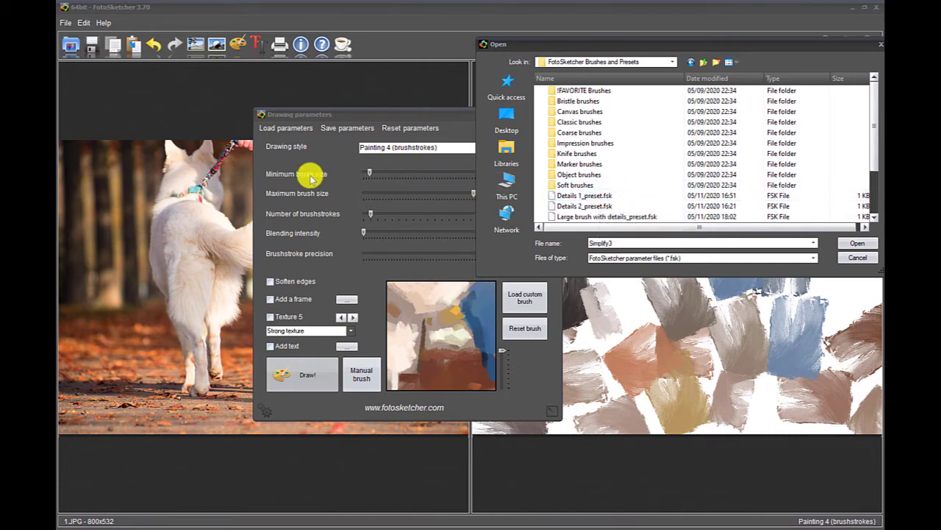
- Back in FotoSketcher, load the Simplify3 preset again and draw the painting with it
scroll(634, 175, "down", 3)
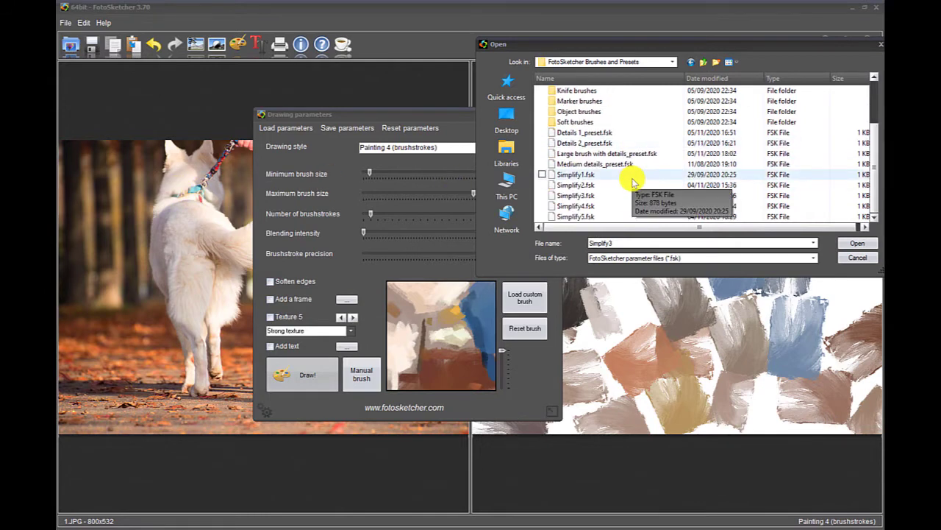
double_click(594, 184)
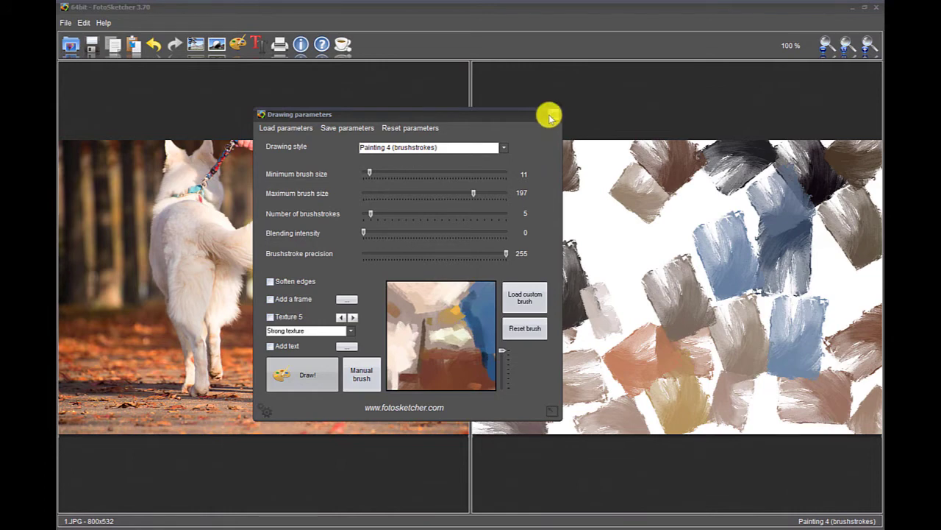
left_click(312, 376)
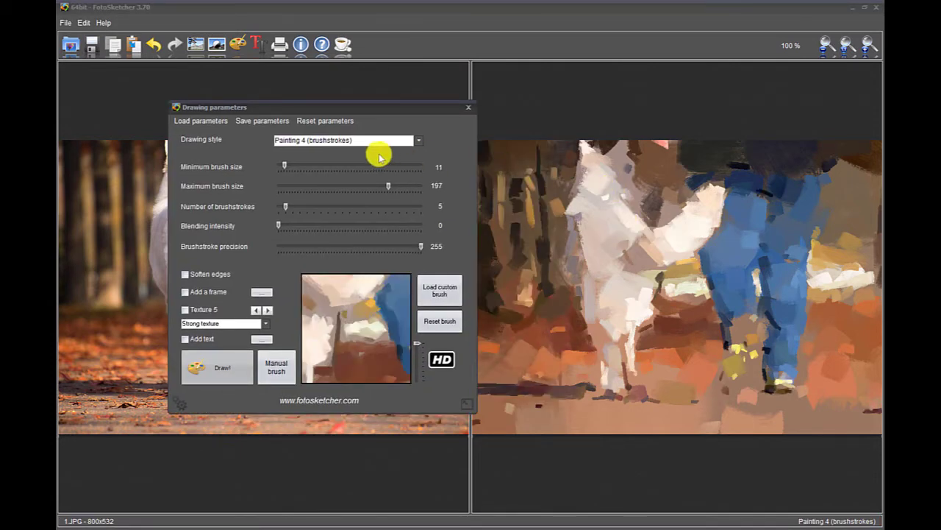
- Load the Simplify5 parameter preset and draw the dog painting with its settings
left_click(208, 121)
scroll(624, 189, "down", 1)
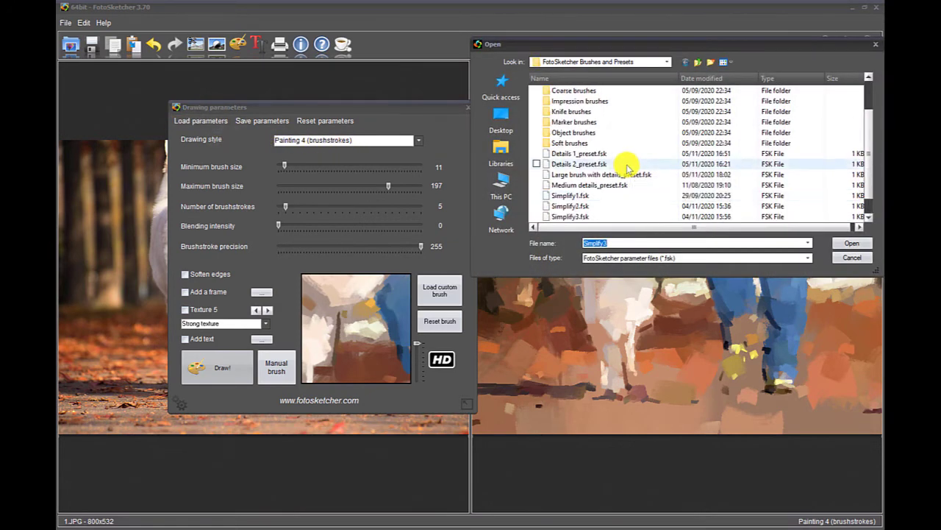
scroll(626, 168, "down", 1)
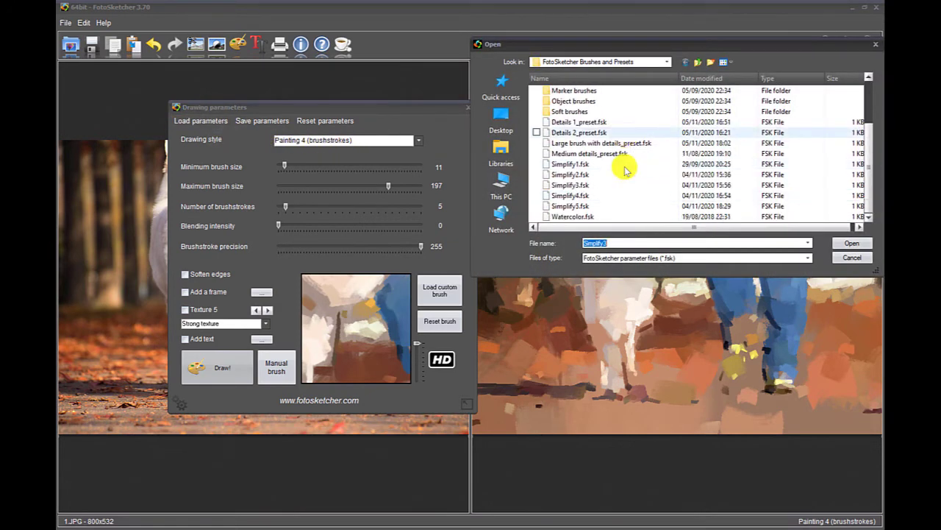
double_click(572, 207)
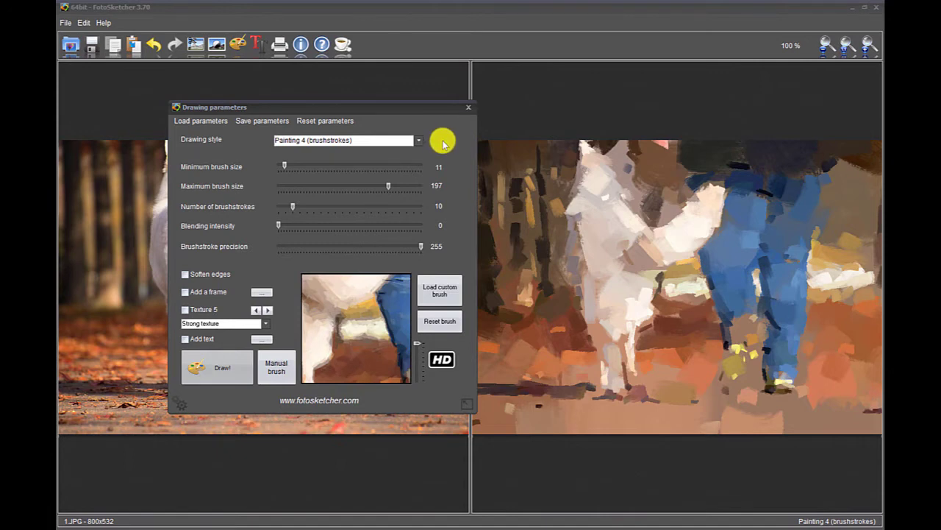
left_click(203, 364)
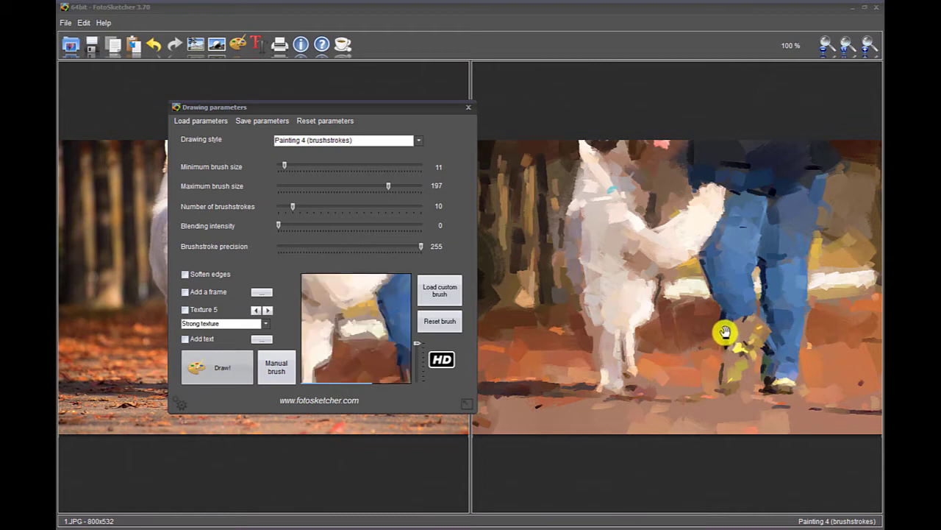
- View the Simplify5 painting in full screen and return to the workspace
left_click(723, 334)
double_click(735, 300)
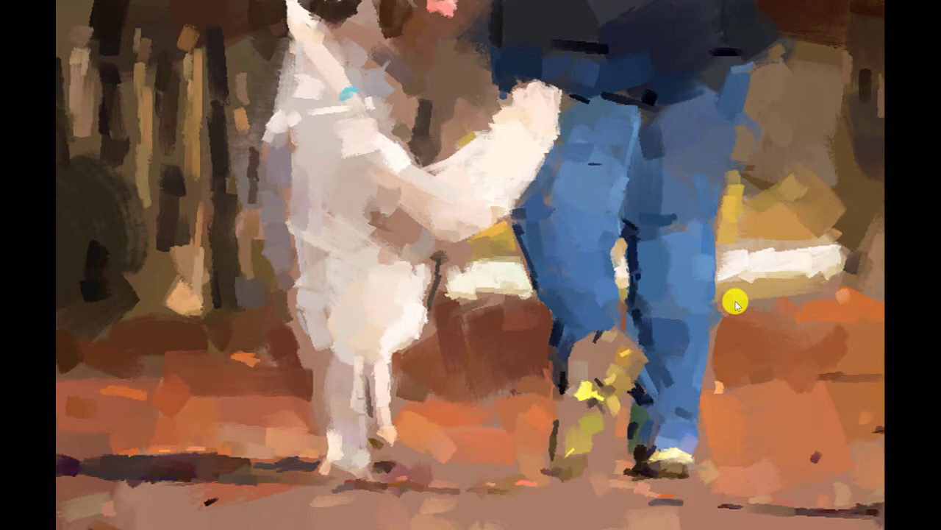
left_click(735, 301)
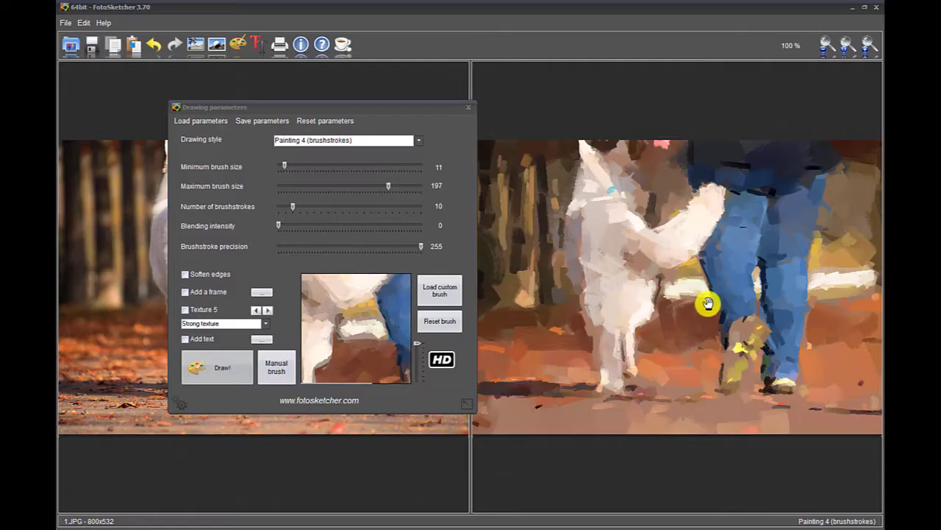
- Generate an HD version of the painting at 8000 x 5320 pixels and check it in full screen
left_click(445, 362)
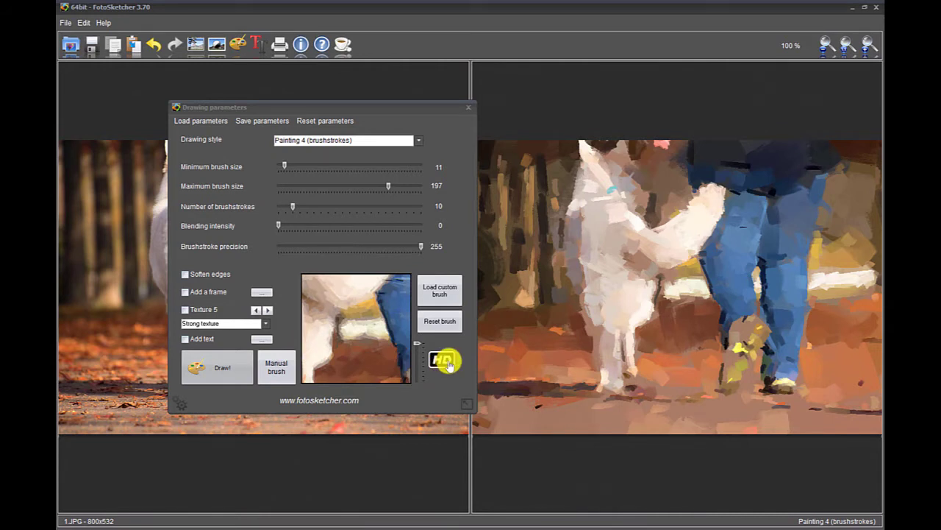
left_click(445, 363)
left_click(498, 294)
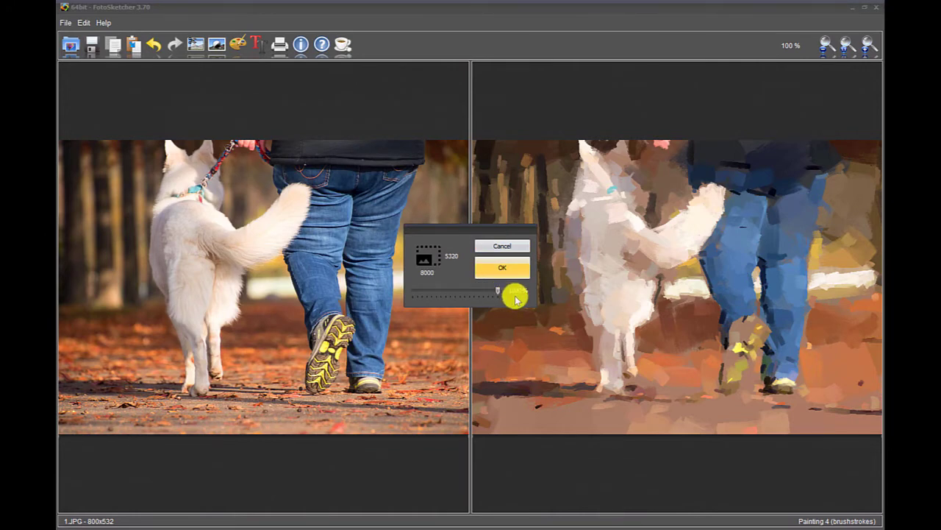
left_click(504, 268)
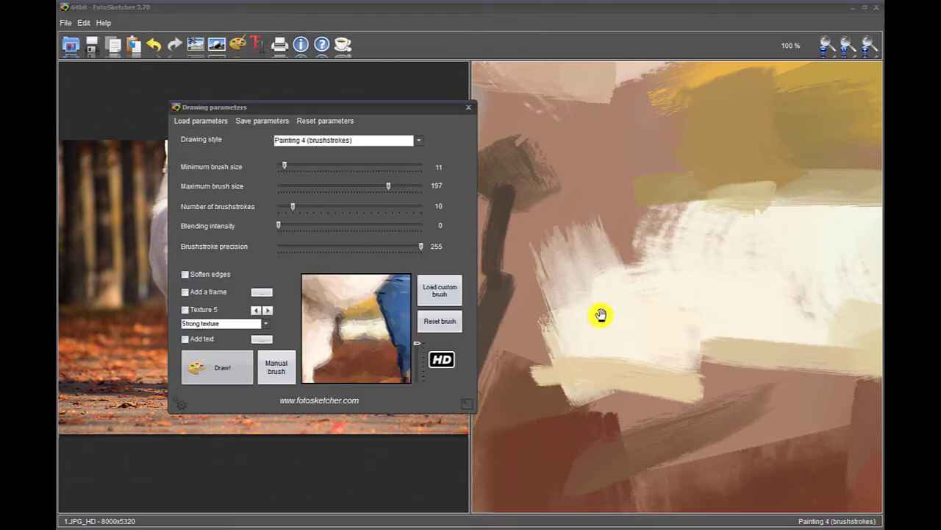
double_click(601, 315)
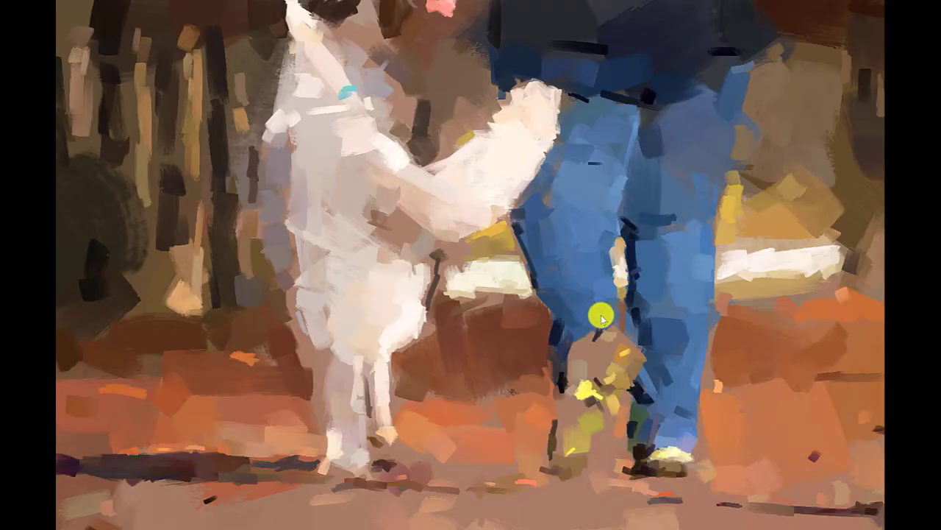
left_click(602, 318)
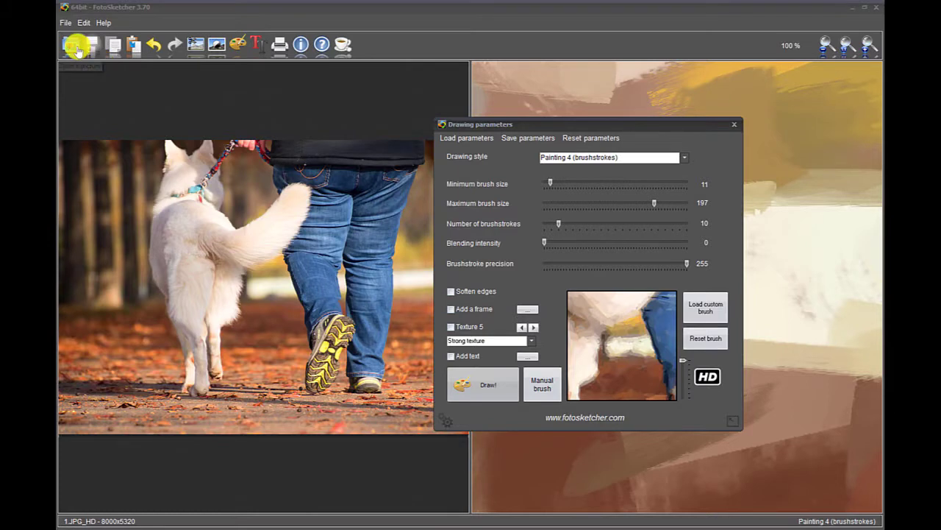
- Open the street photo 3.JPG as the source image and apply colour and sharpness modifications to it
left_click(75, 45)
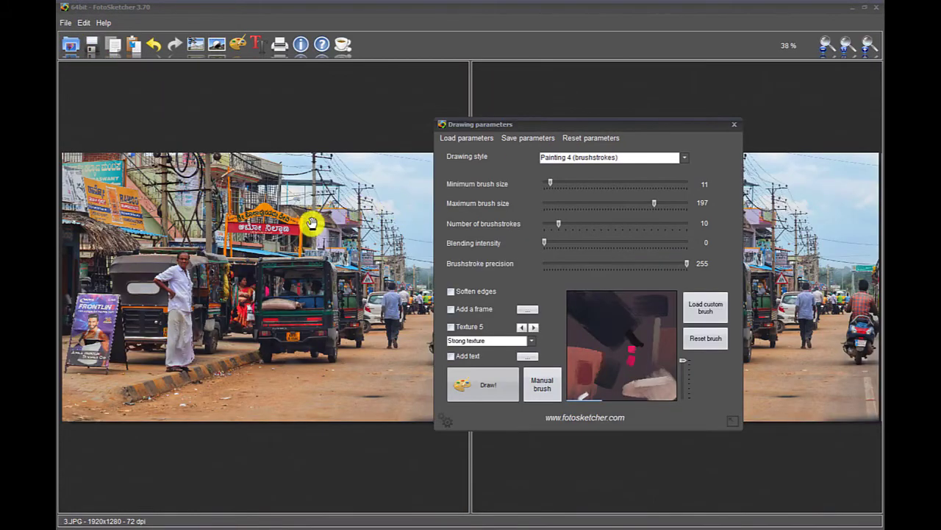
left_click(383, 260)
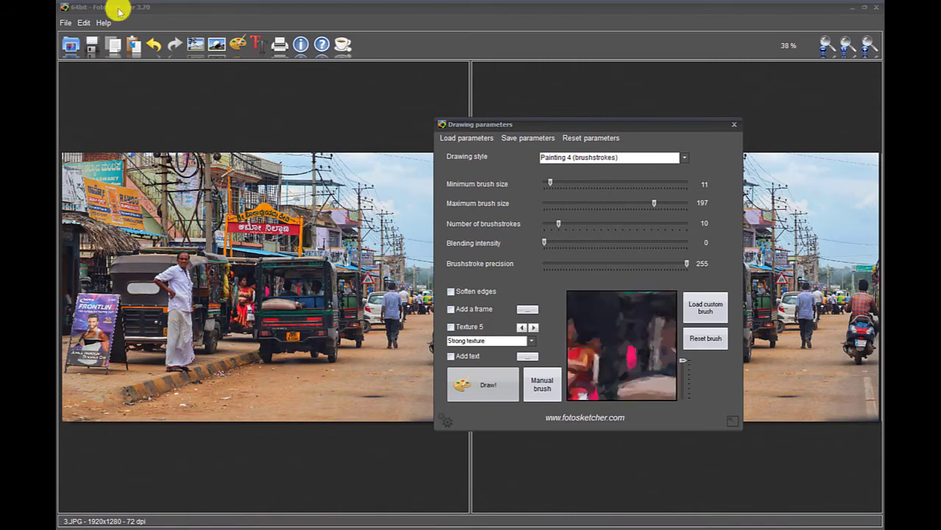
left_click(84, 23)
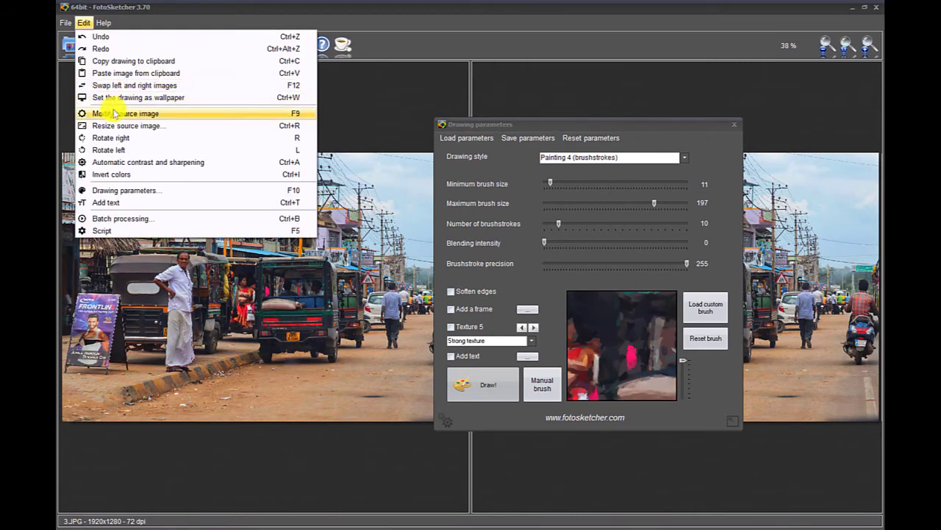
left_click(114, 115)
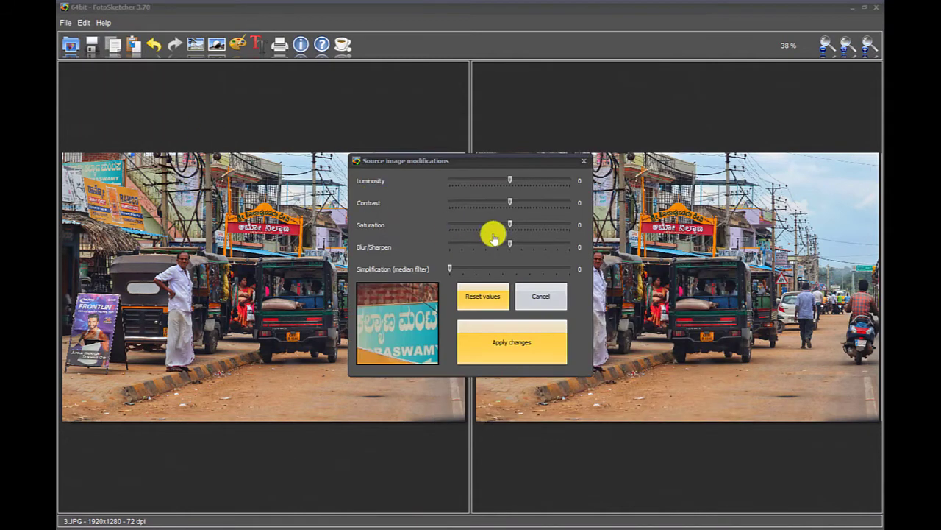
left_click_drag(507, 243, 517, 180)
left_click(518, 337)
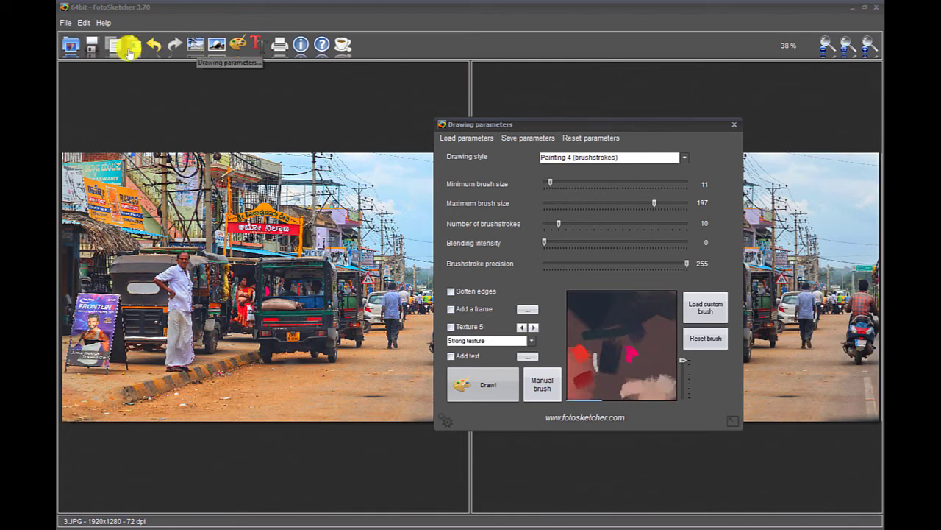
- Resize the street photo to a width of 800 pixels, keeping the image ratio
left_click(80, 23)
left_click(116, 125)
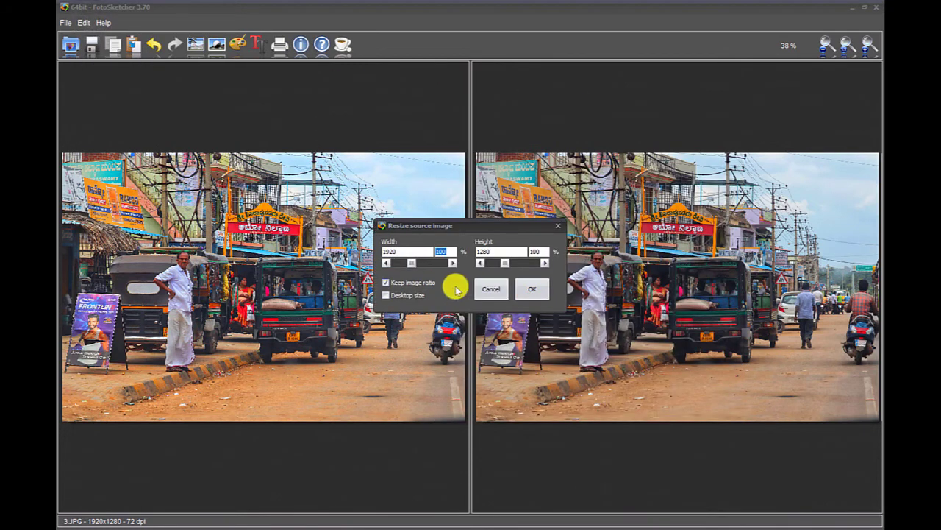
left_click_drag(404, 256, 361, 263)
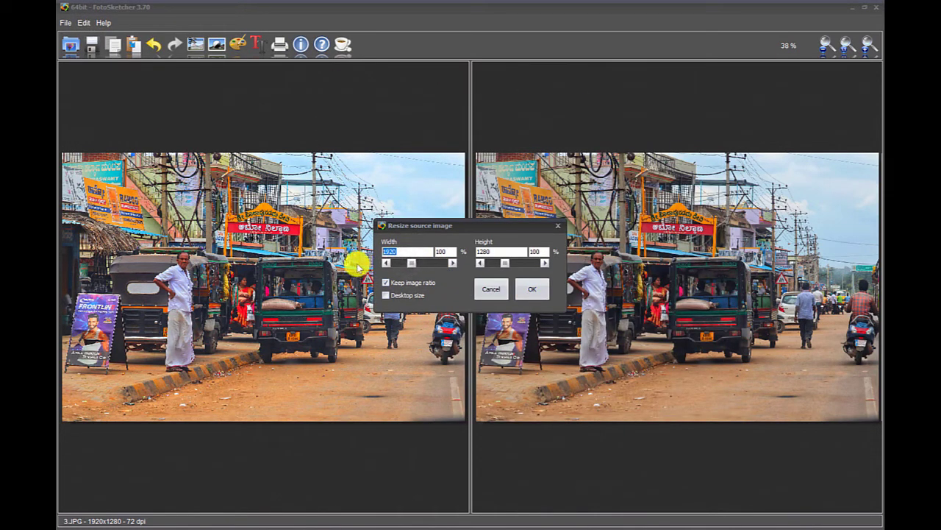
type("800")
left_click(526, 289)
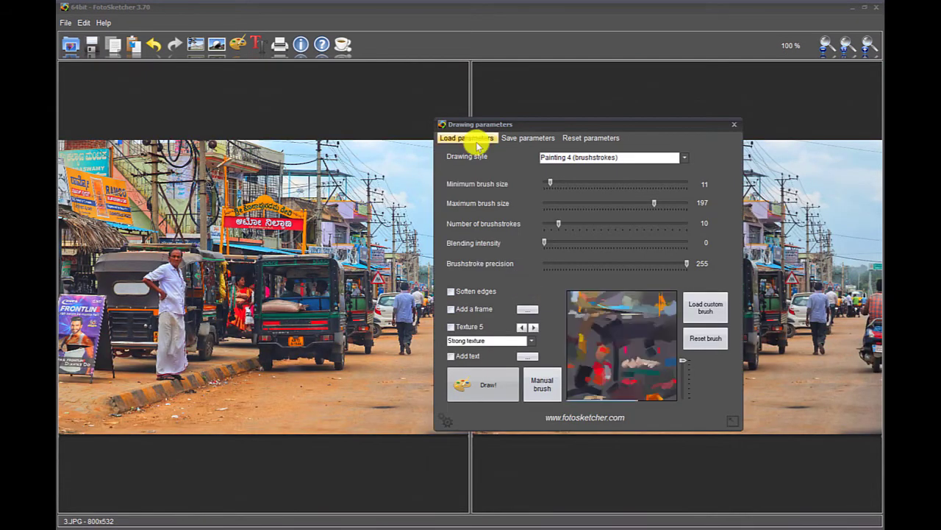
- Load the Details 1_preset.fsk drawing parameters for the street photo
left_click(477, 142)
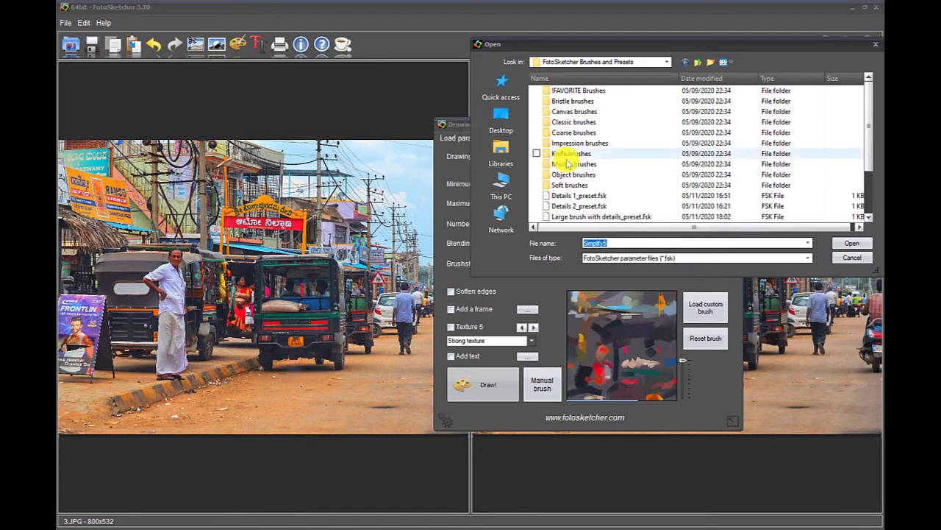
double_click(574, 196)
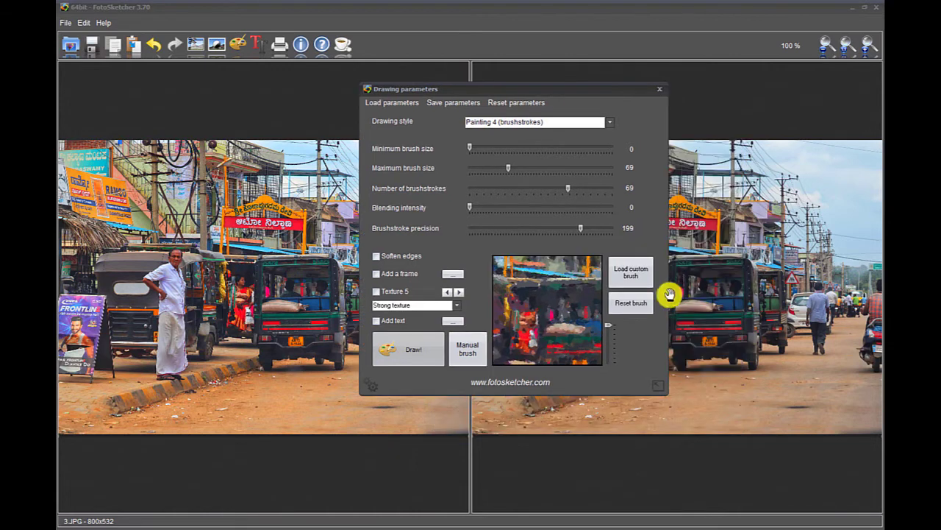
- Examine the custom brushes available in the Object brushes and Bristle brushes folders
left_click(632, 278)
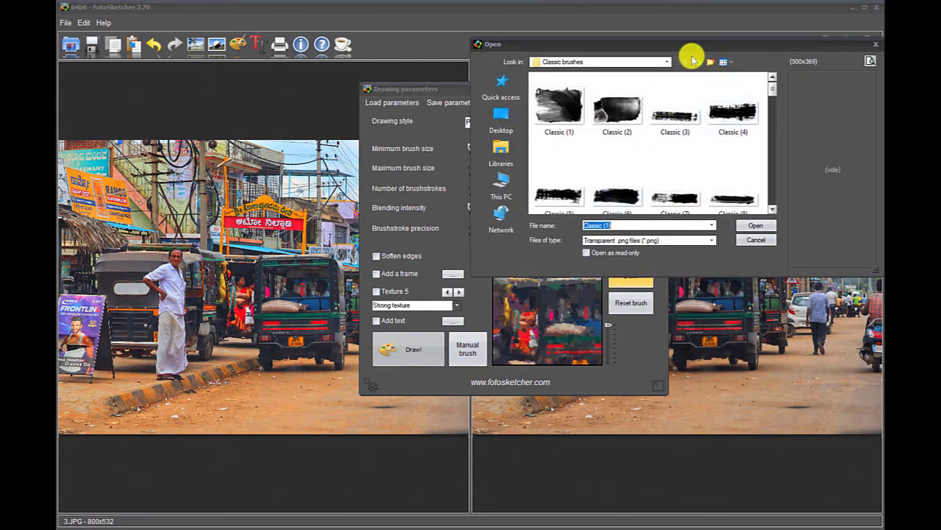
left_click(696, 61)
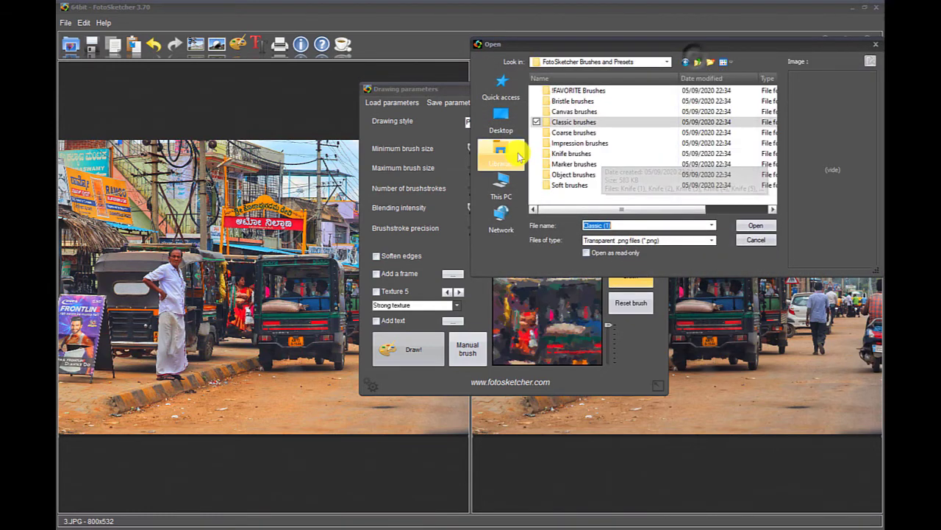
left_click(582, 174)
left_click(583, 174)
left_click(584, 174)
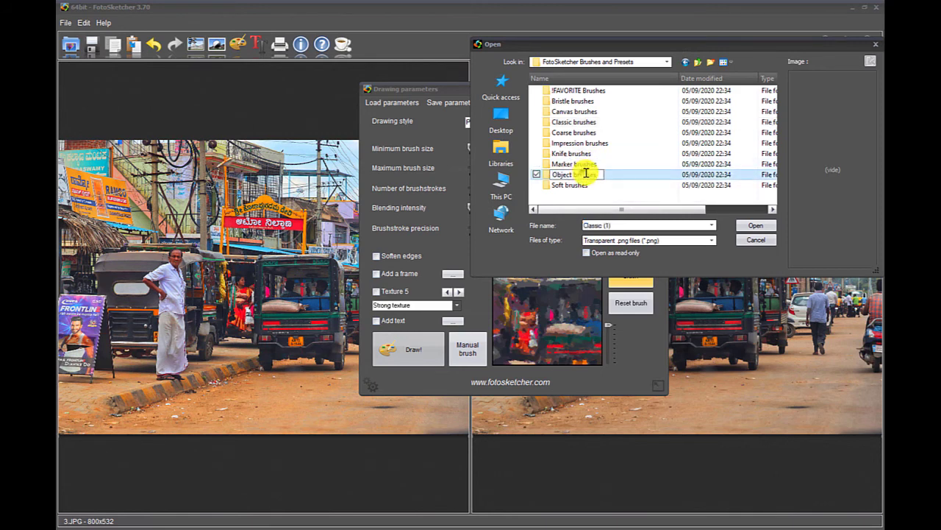
double_click(625, 177)
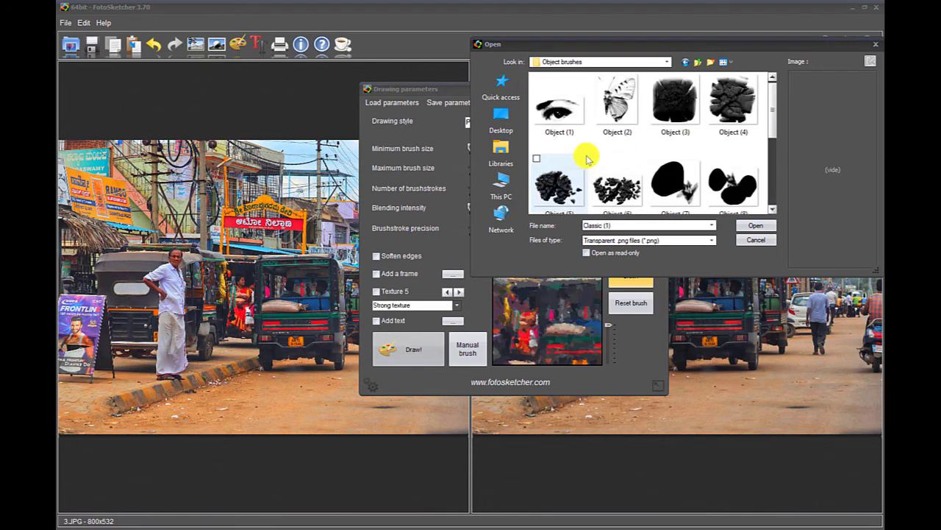
left_click(697, 61)
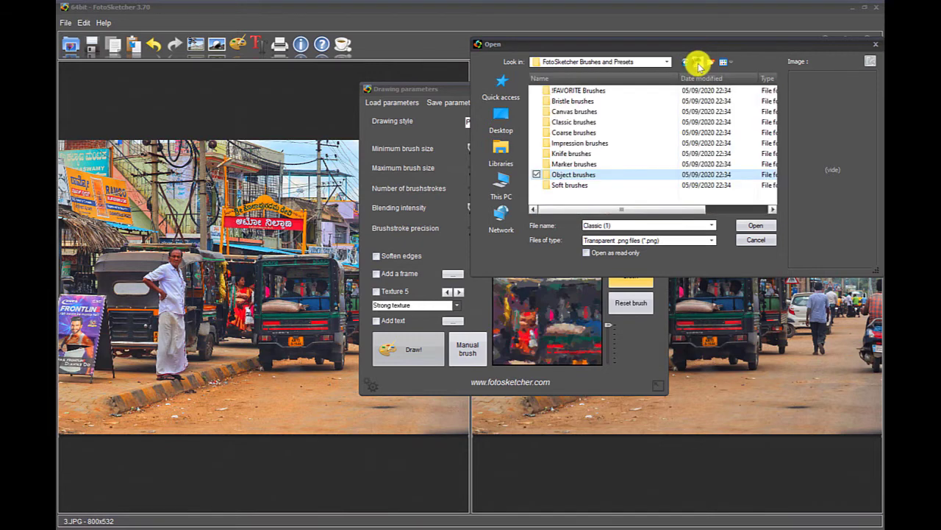
double_click(581, 100)
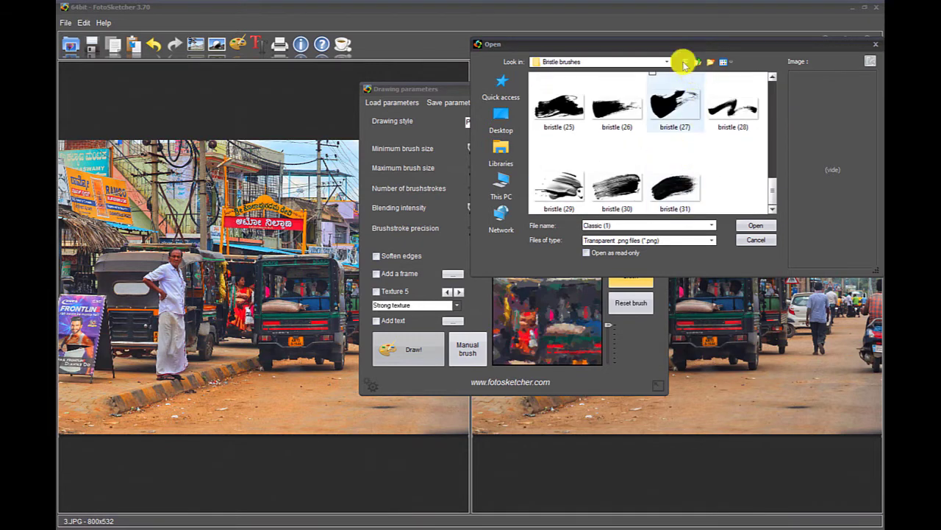
- Load bristle (2), (8), (10), (12) and (25) from the !FAVORITE Brushes folder as custom brushes and optimize them
left_click(695, 62)
double_click(620, 92)
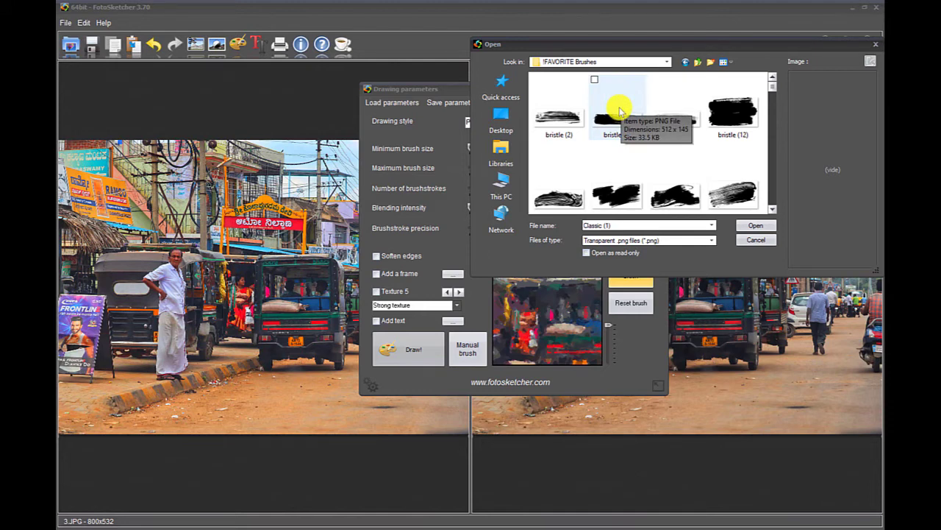
left_click(568, 117)
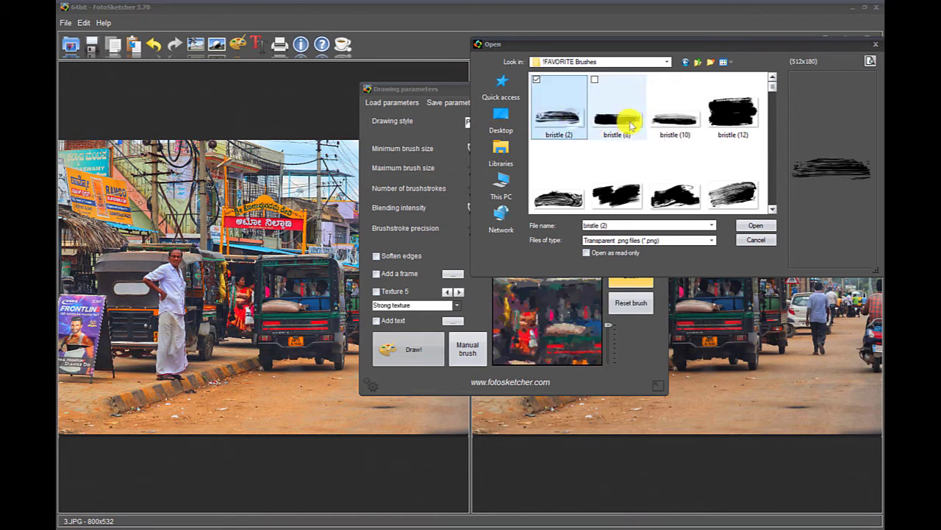
left_click(732, 122, "ctrl")
left_click(678, 124, "ctrl")
left_click(631, 133, "ctrl")
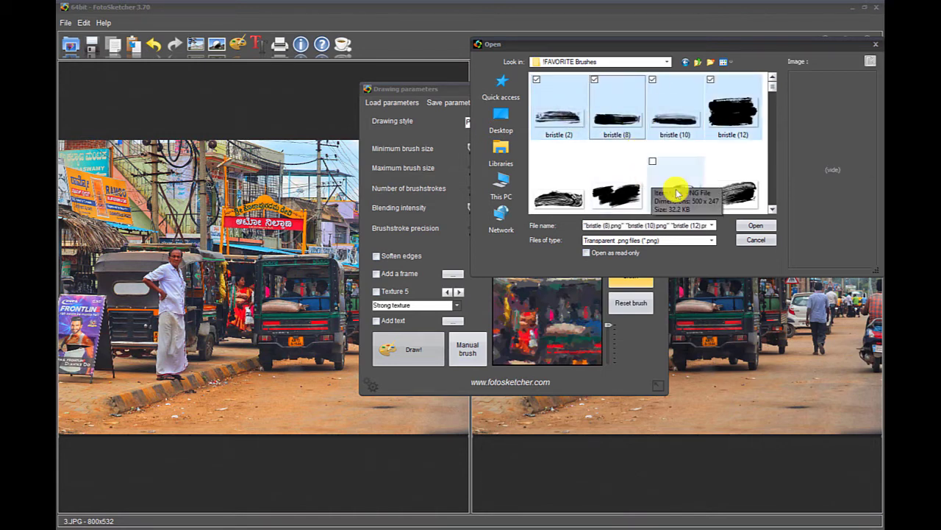
left_click(677, 189, "ctrl")
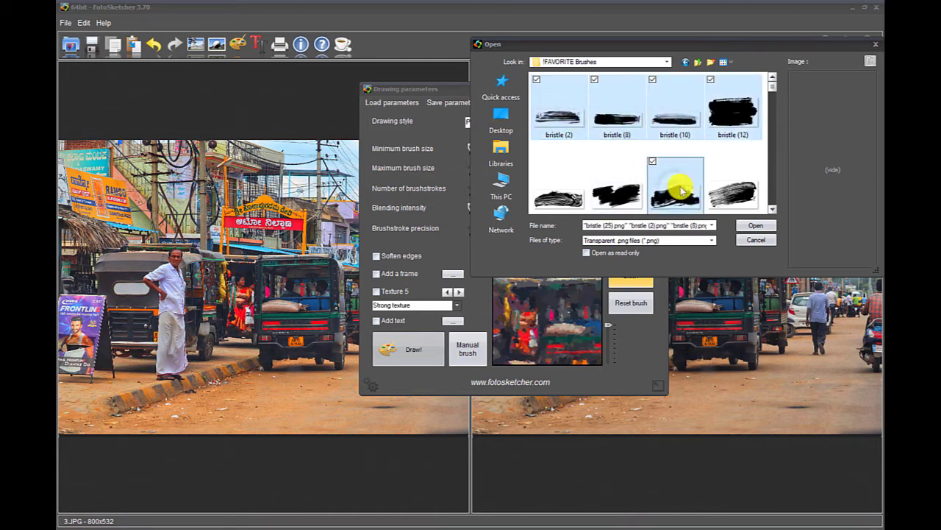
key("Return")
left_click(454, 302)
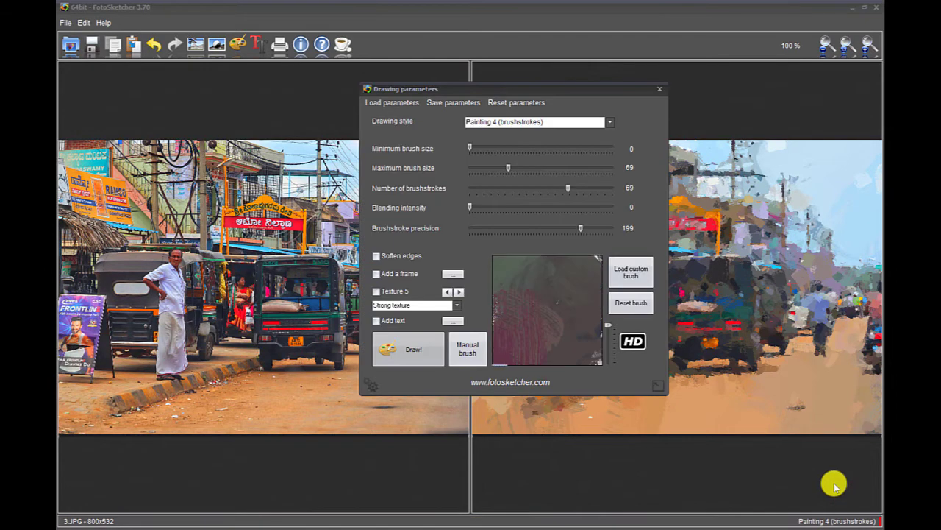
- Generate a 1000% HD version (8000 x 5320 pixels) of the street painting, checking the painting in full screen before and after
double_click(790, 335)
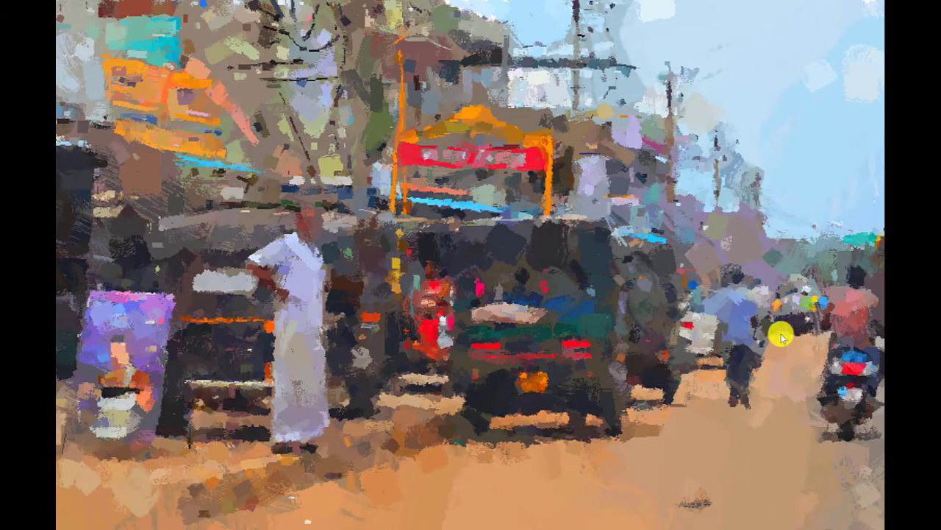
left_click(776, 333)
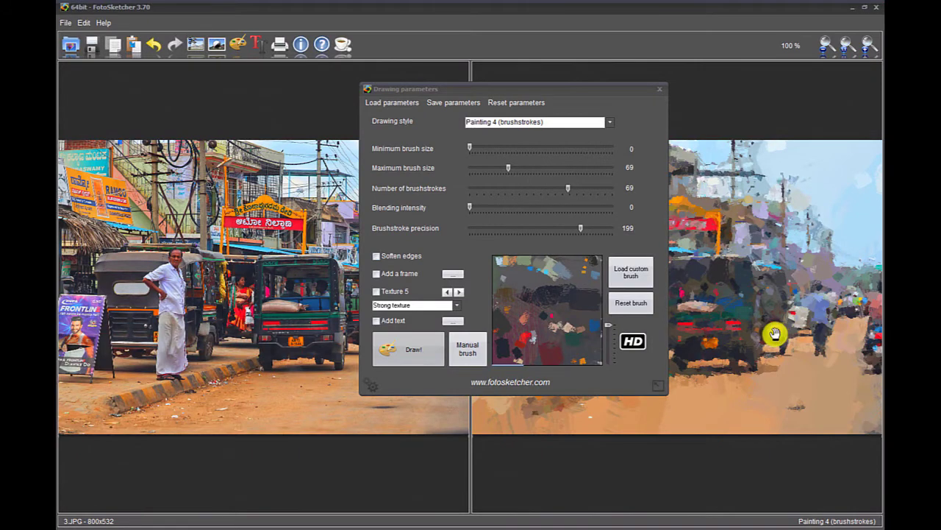
left_click(634, 344)
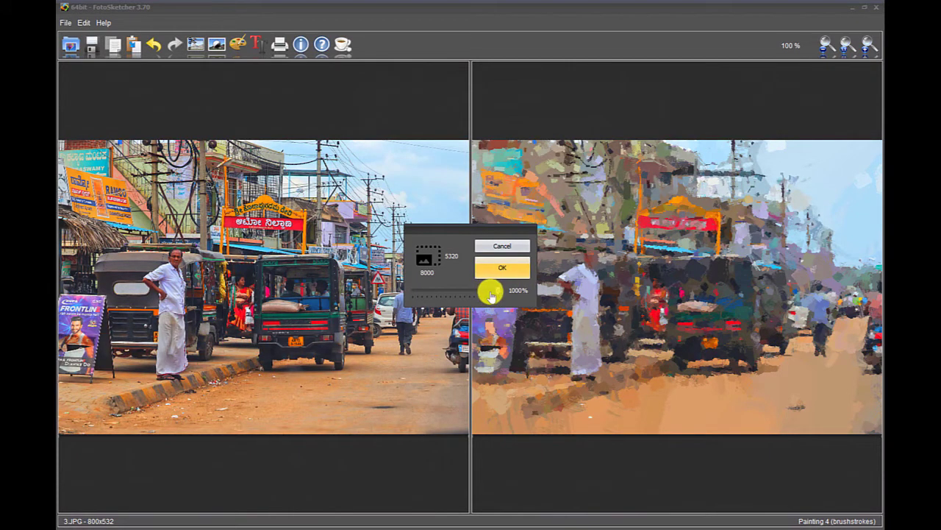
left_click(517, 270)
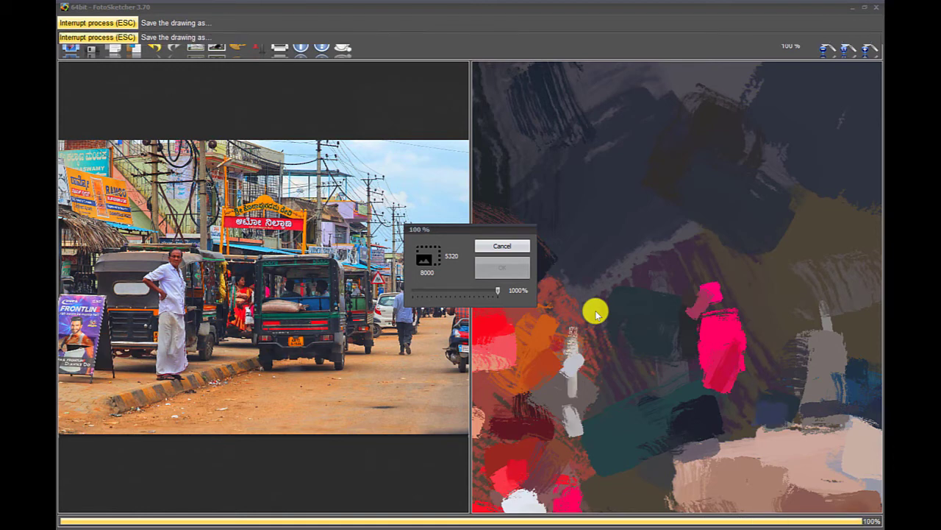
double_click(754, 309)
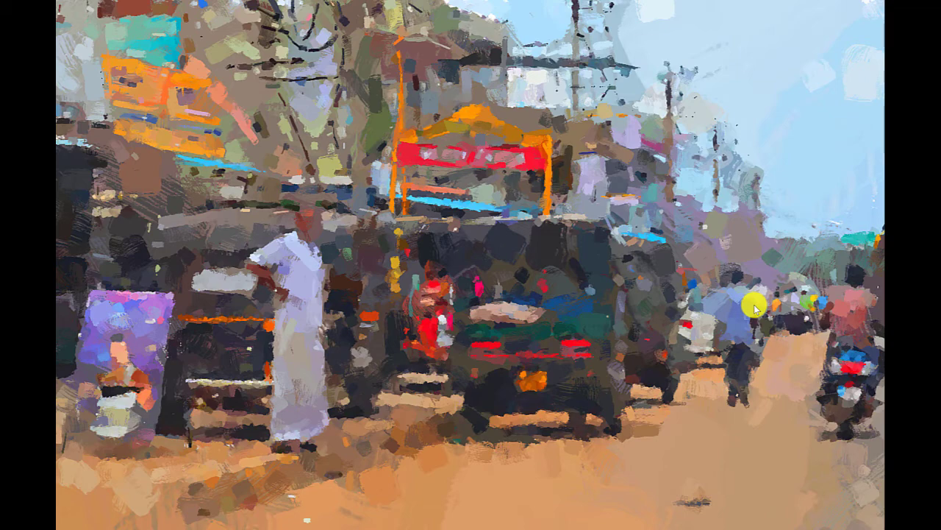
left_click(754, 309)
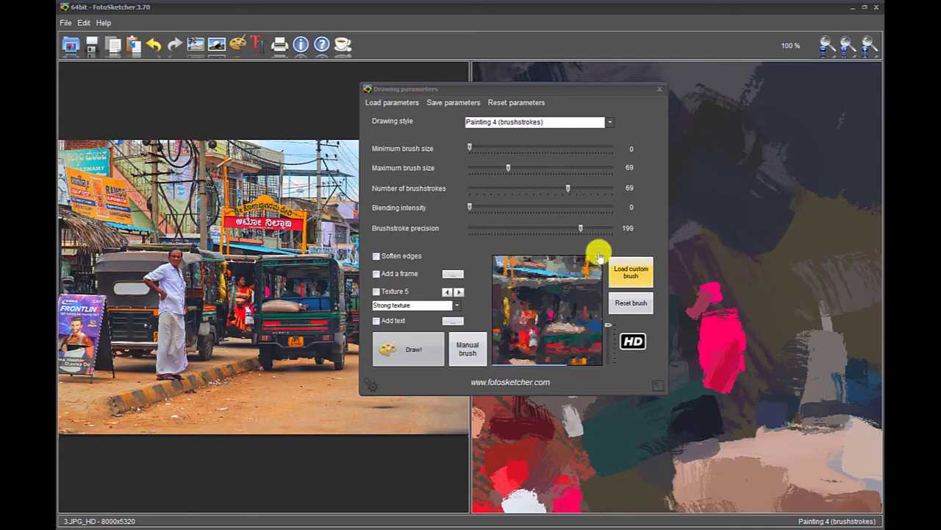
- Open the motorcyclist photo 4.JPG and apply source modifications: saturation 70, contrast about 11, blur/sharpen 2 and slightly raised luminosity
left_click(75, 43)
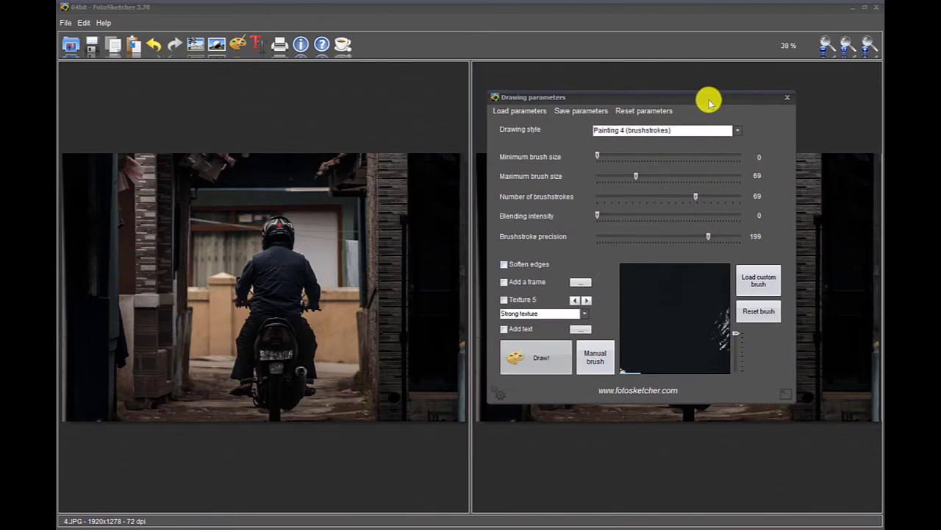
left_click(83, 22)
left_click(109, 111)
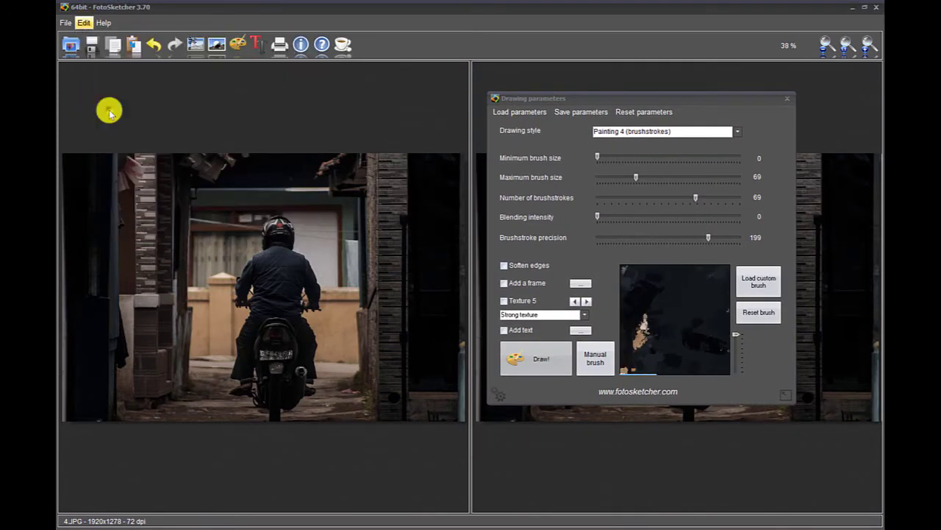
left_click_drag(515, 244, 552, 224)
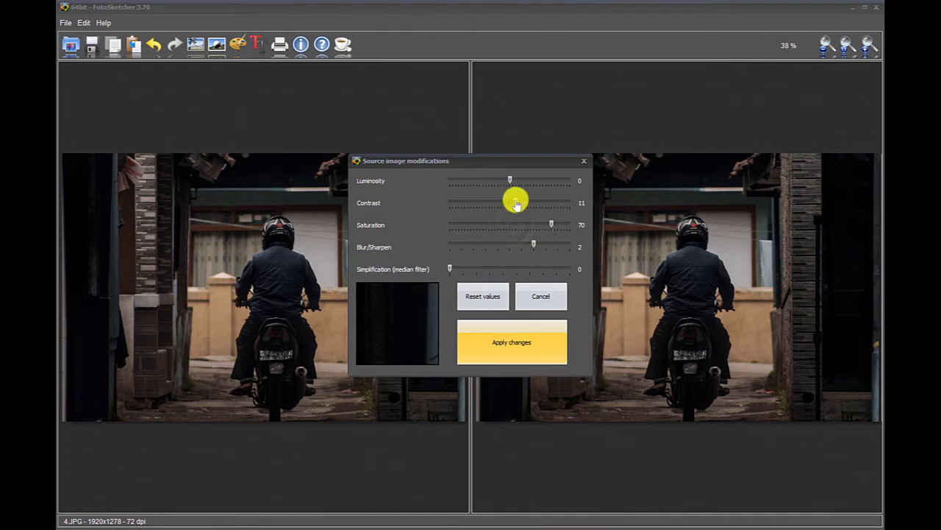
left_click_drag(510, 202, 515, 181)
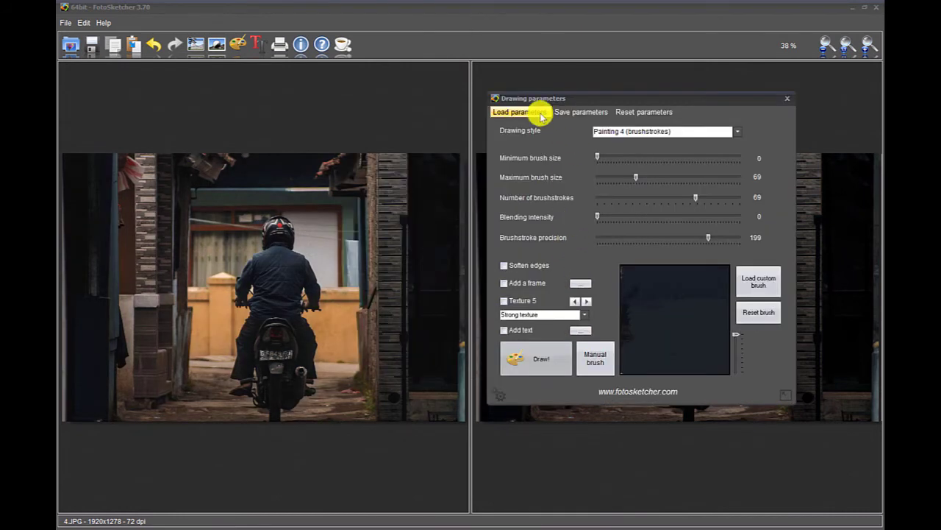
- Load the Medium details_preset.fsk drawing parameters for the motorcyclist photo
left_click(542, 114)
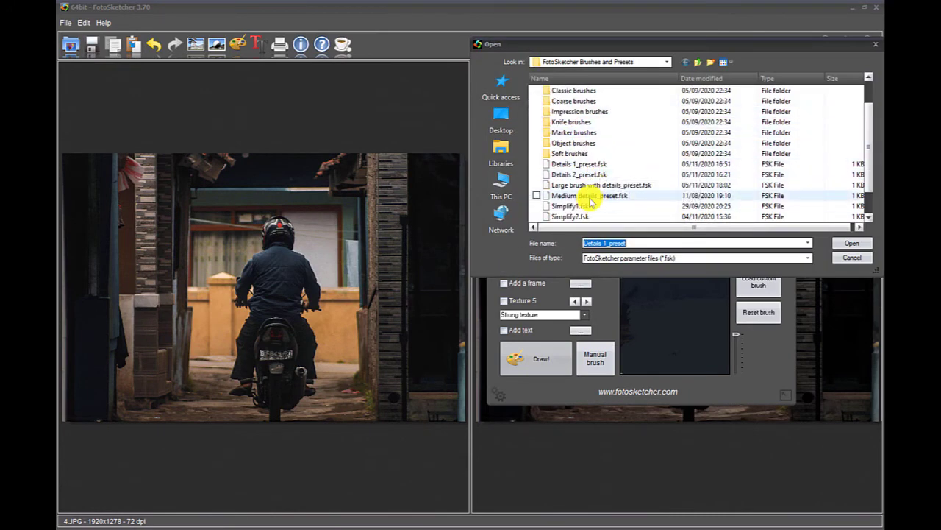
double_click(588, 195)
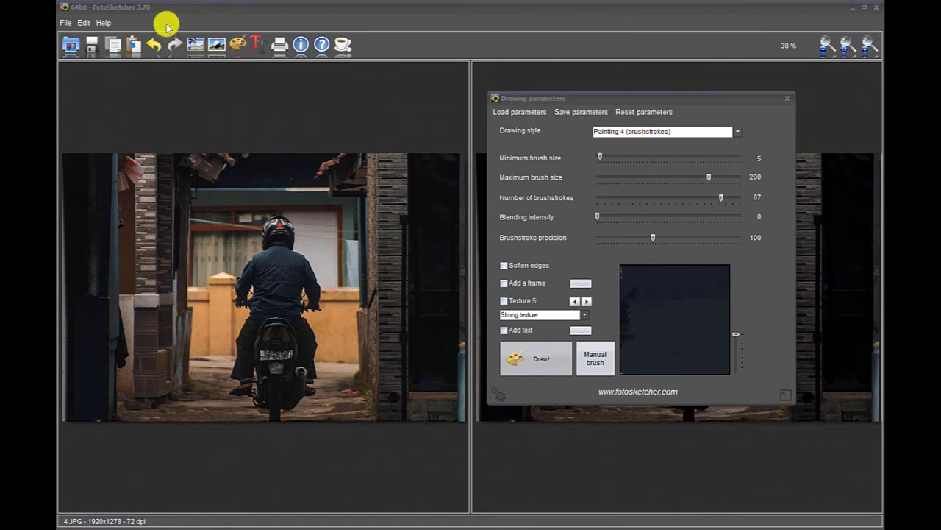
- Resize the motorcyclist photo to a width of 800 pixels, keeping the image ratio
left_click(84, 22)
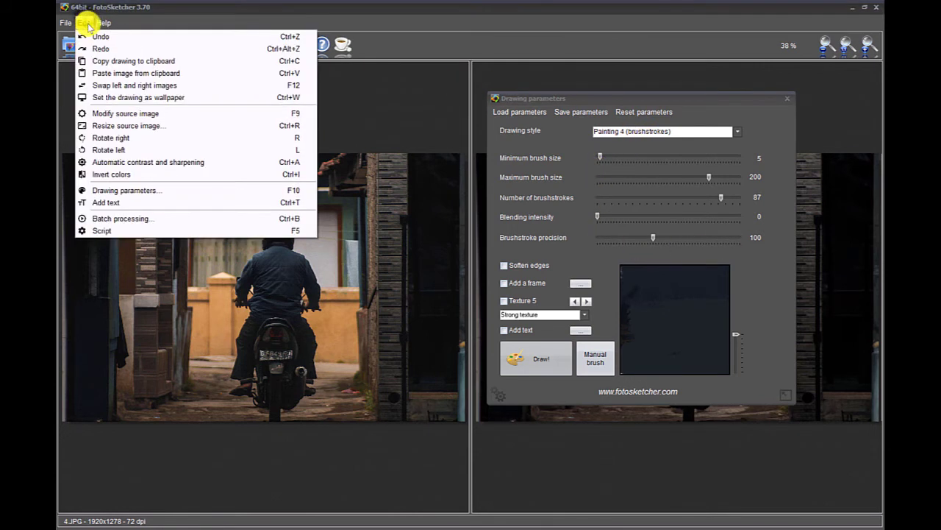
left_click(110, 126)
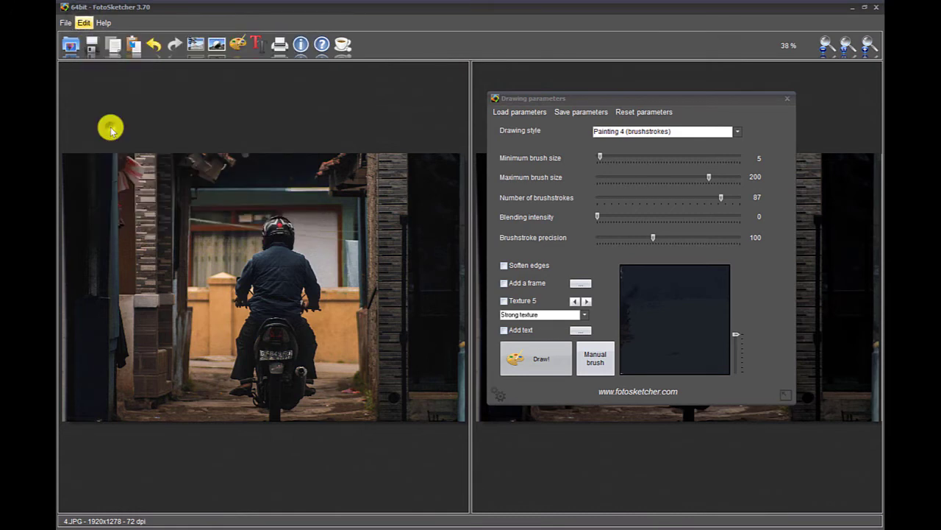
left_click_drag(412, 251, 351, 255)
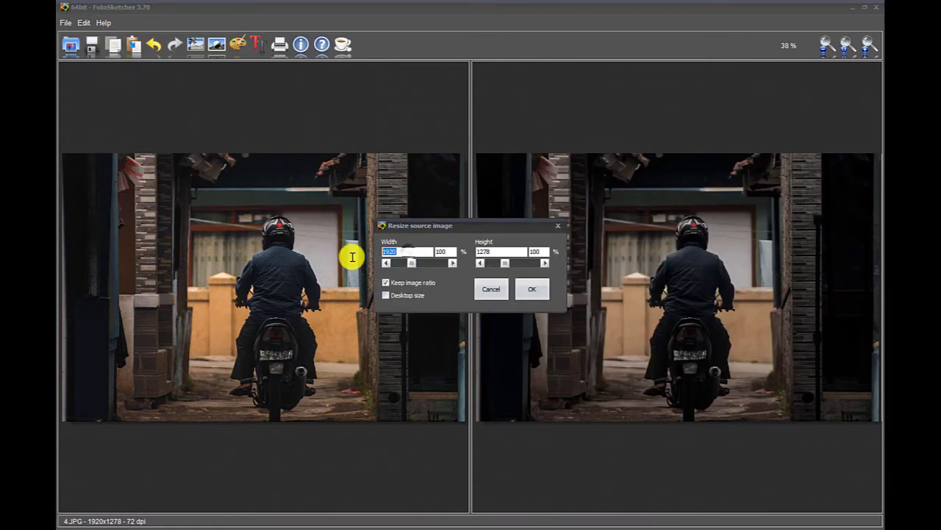
type("800")
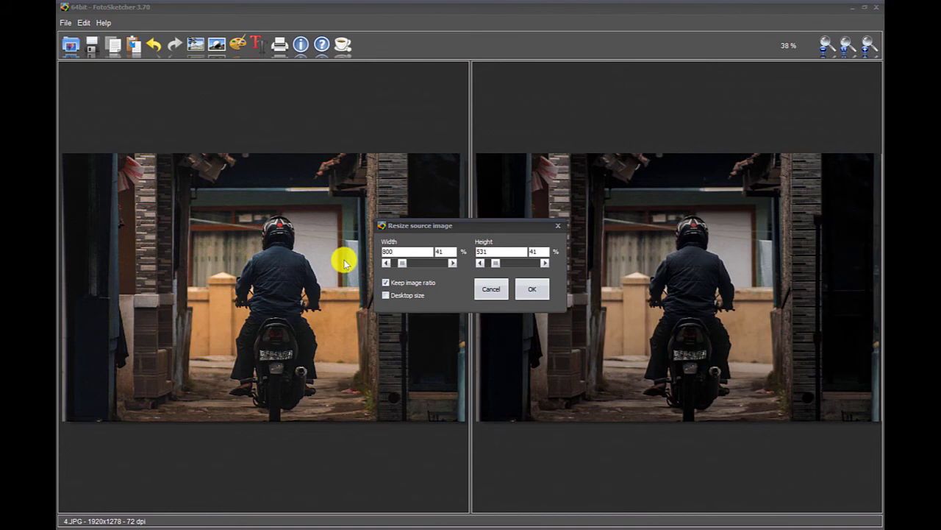
key("Return")
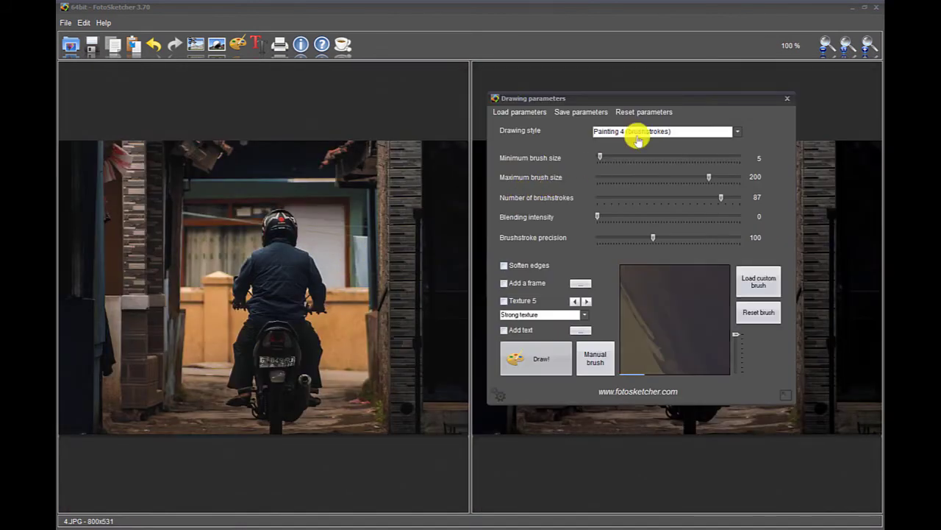
- Load the Impression (9) and Impression (10) custom brushes from the !FAVORITE Brushes folder and optimize them
left_click(765, 288)
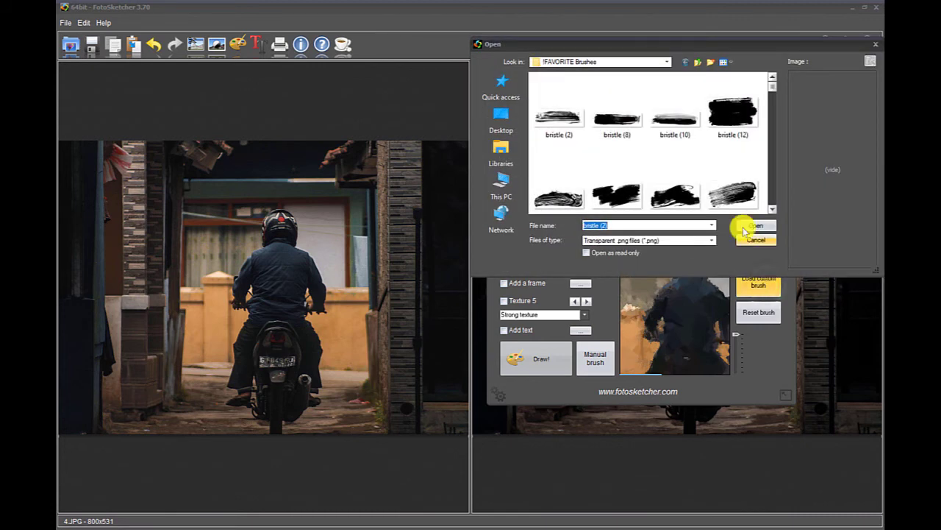
scroll(690, 110, "down", 5)
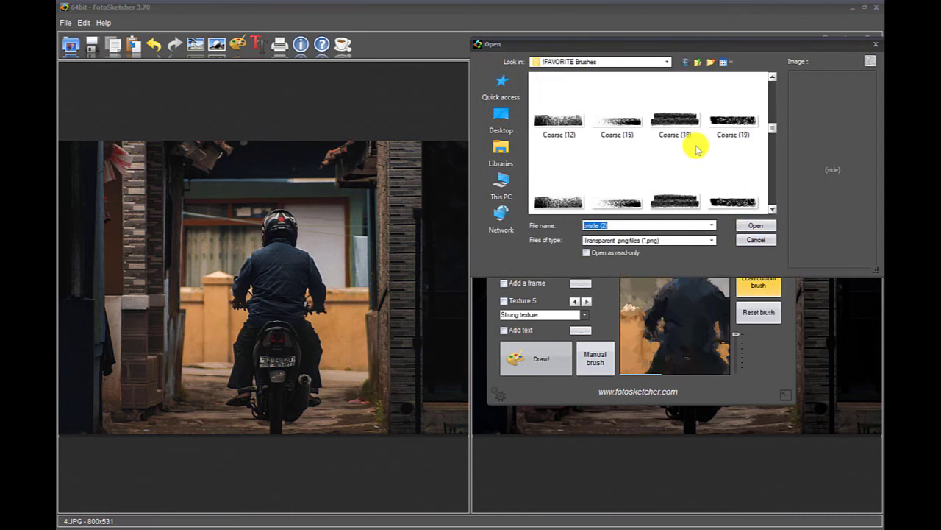
scroll(695, 143, "down", 3)
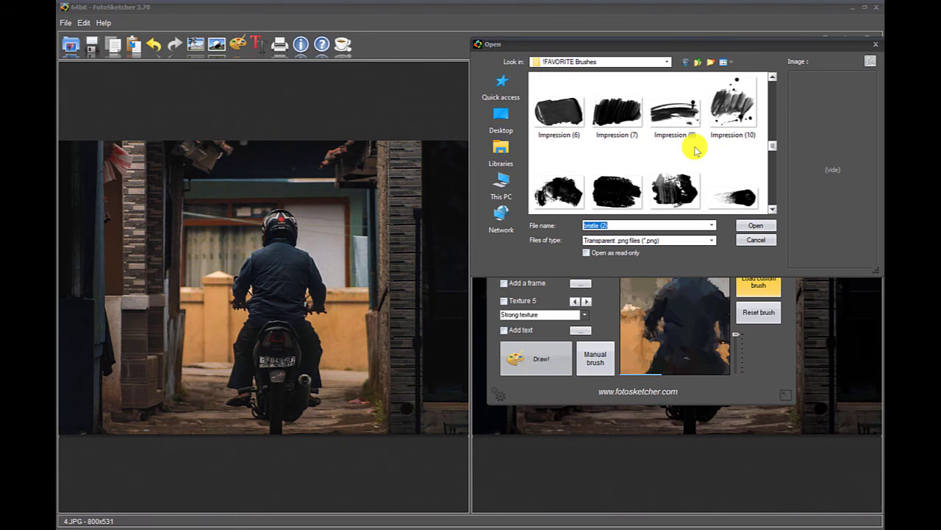
left_click(680, 109)
left_click(734, 110, "ctrl")
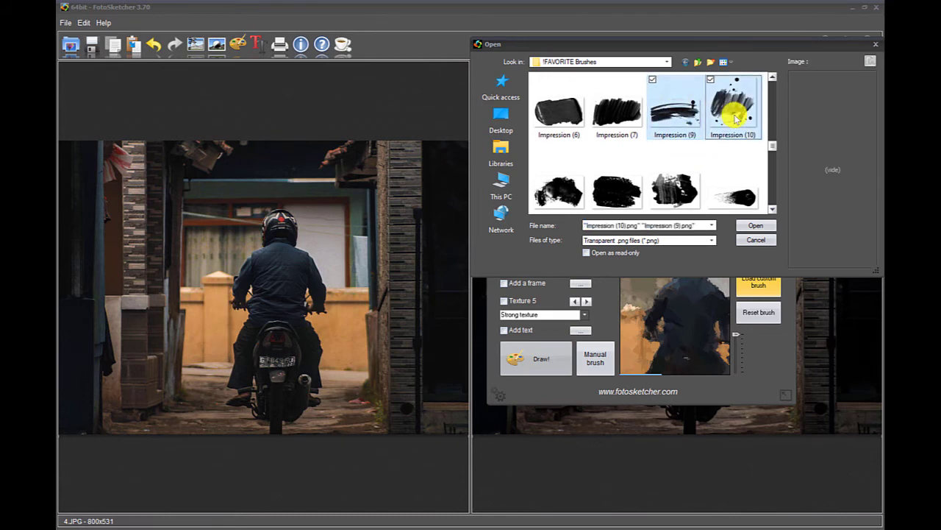
left_click(754, 225)
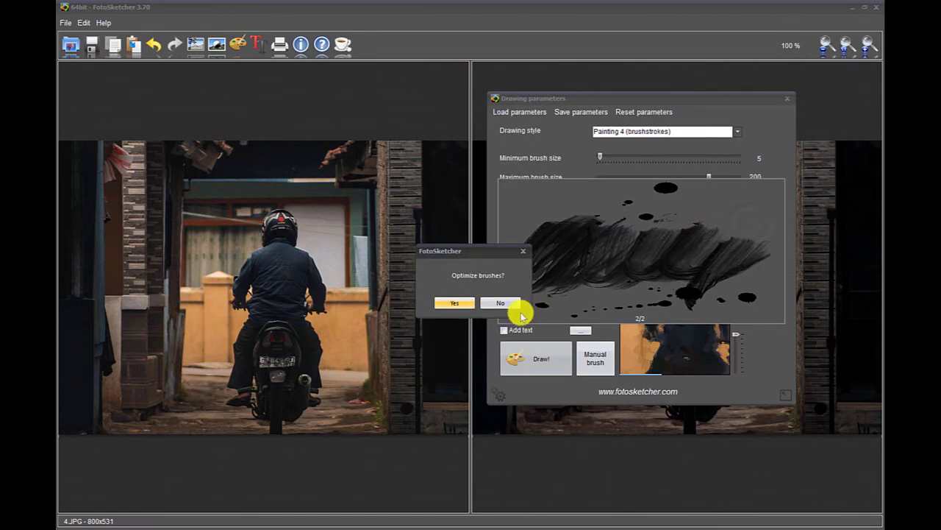
left_click(467, 302)
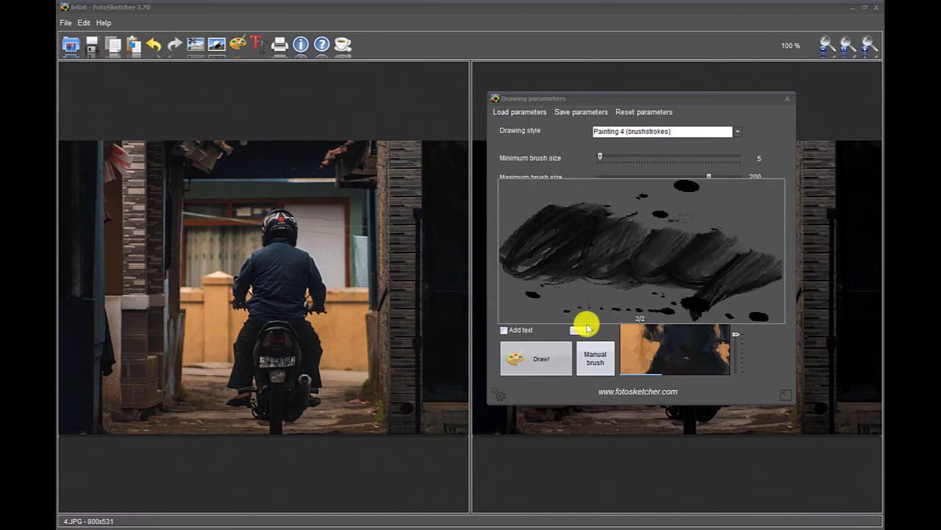
- Draw the motorcyclist photo with the Painting 4 (brushstrokes) style and stop the process at about 57%
left_click_drag(624, 102, 383, 105)
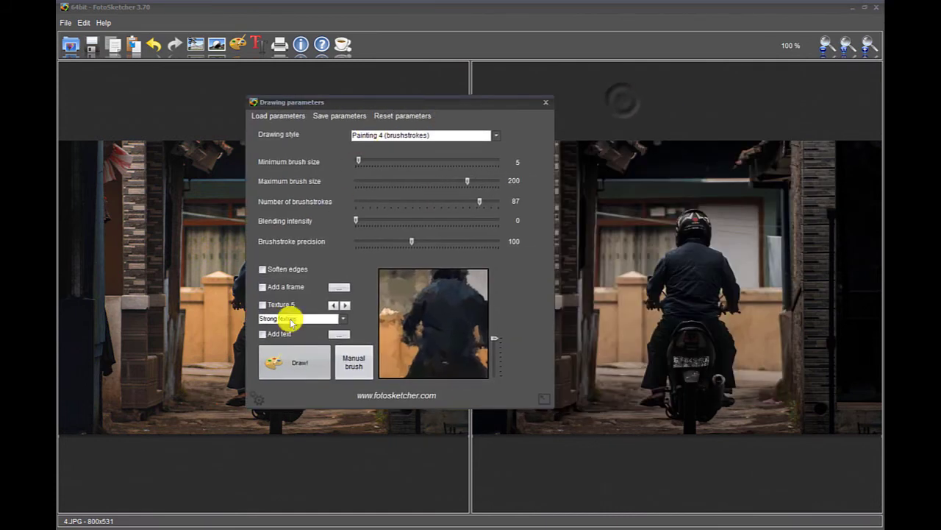
left_click(297, 363)
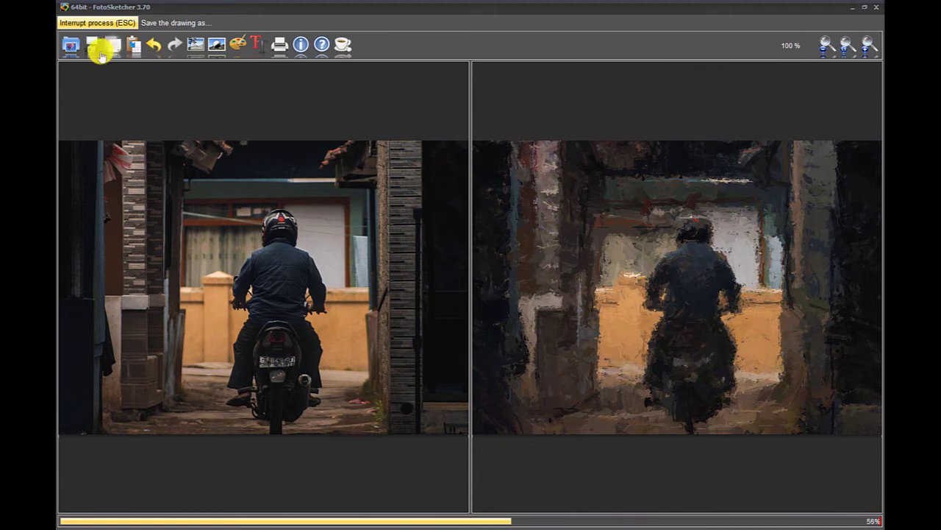
left_click(73, 23)
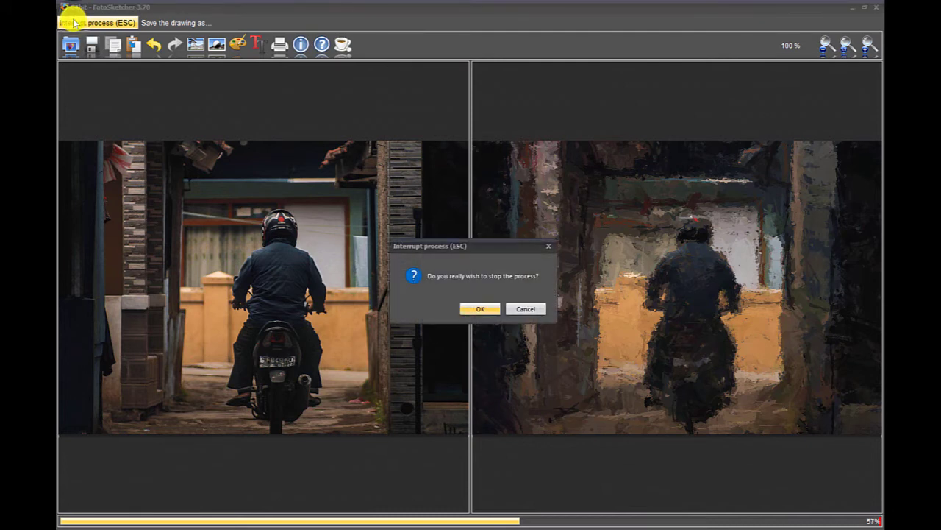
left_click(498, 310)
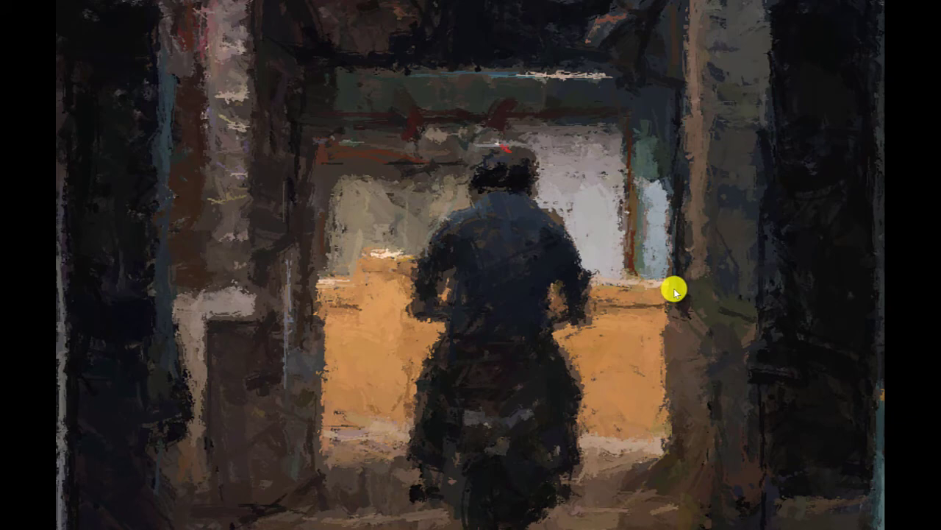
- Generate a 1000% HD version (8000 x 5310 pixels) of the motorcyclist painting, checking the painting in full screen before and after
left_click(675, 291)
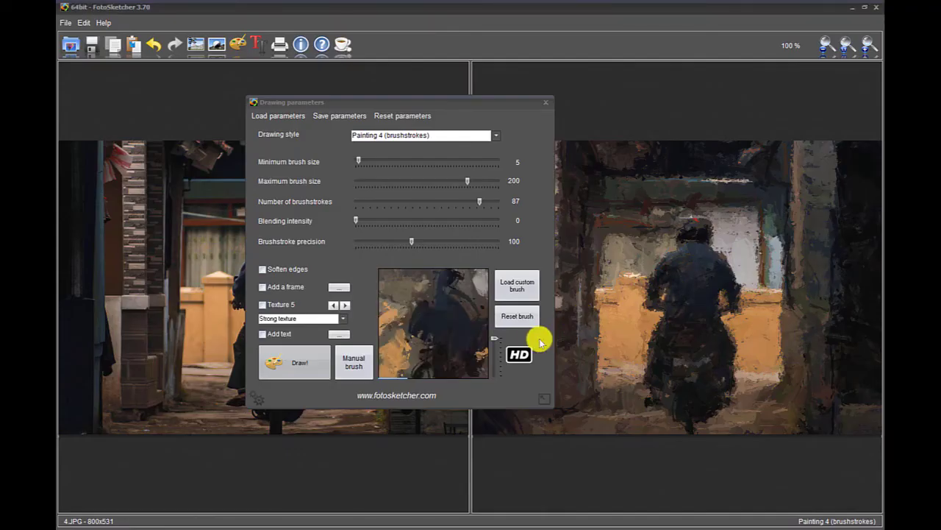
left_click(520, 353)
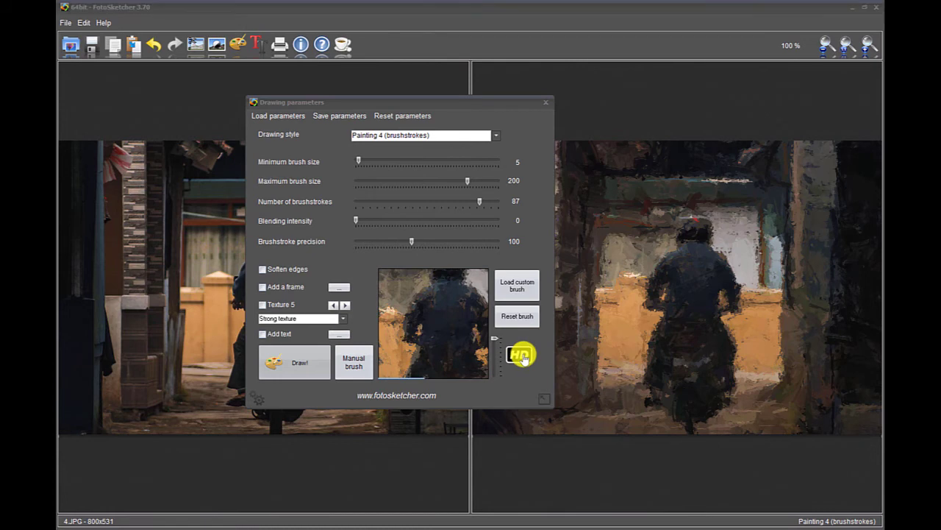
key("Return")
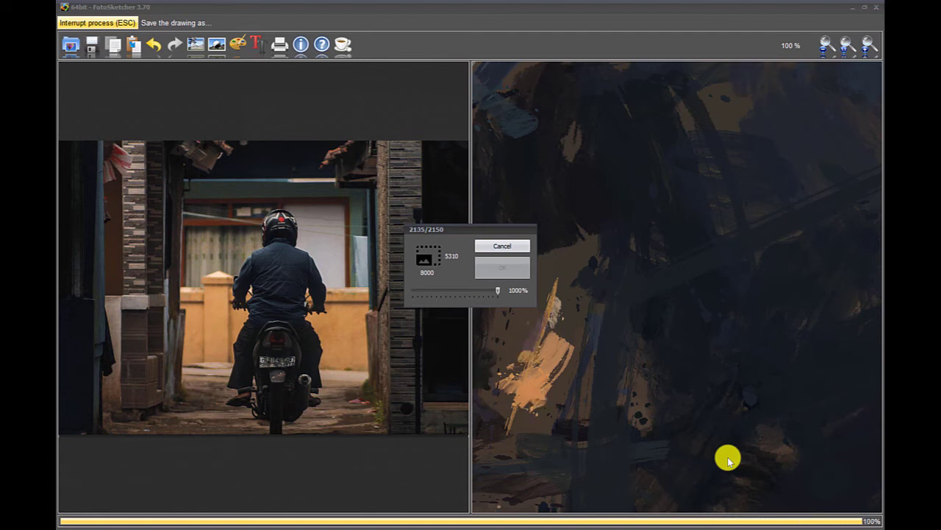
double_click(724, 422)
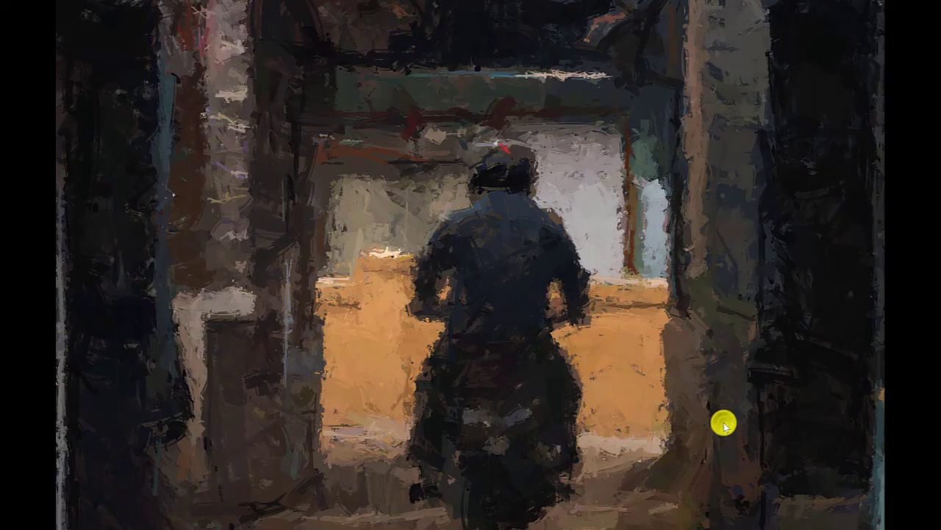
left_click(645, 390)
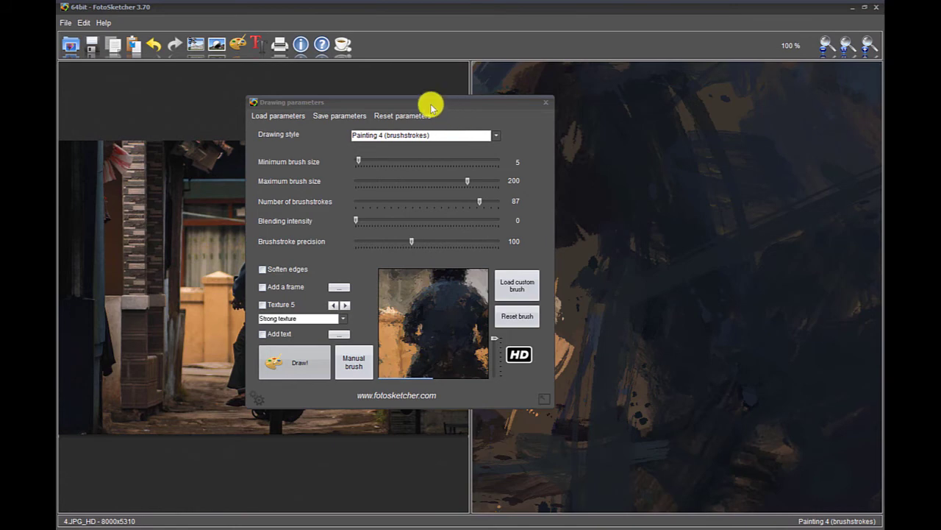
- Open the clown photo 6.JPG and sharpen it through the source image modifications
left_click(74, 44)
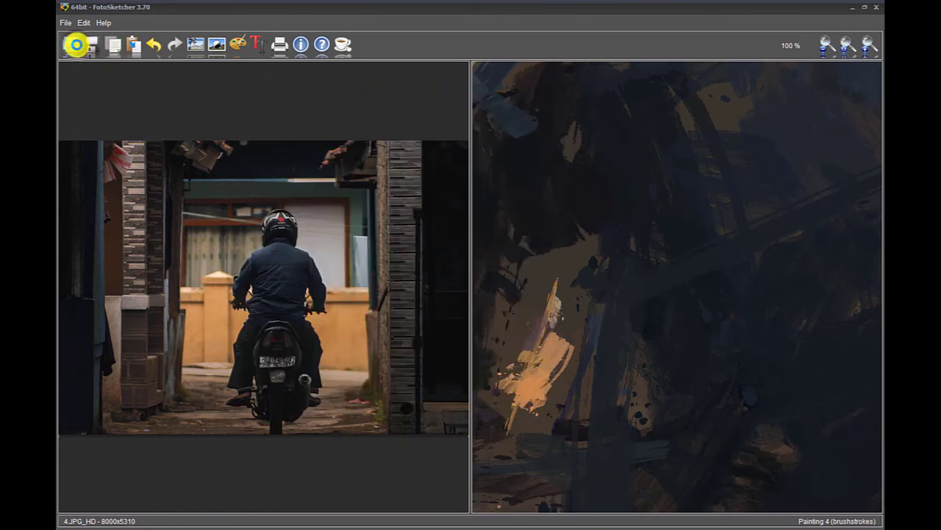
left_click(76, 45)
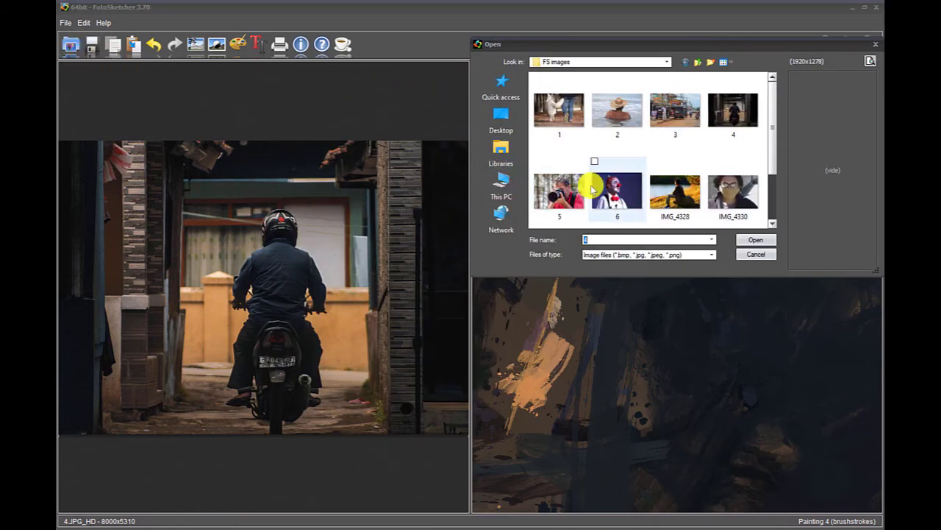
double_click(594, 189)
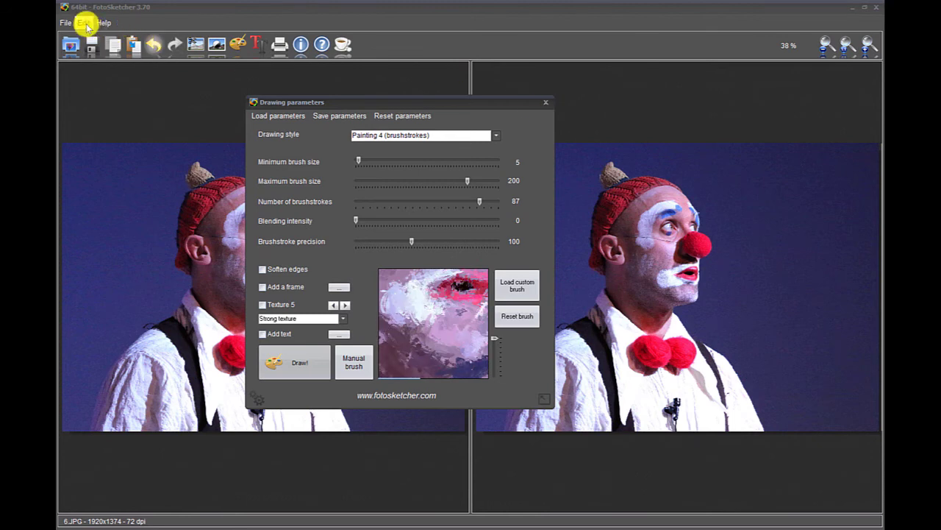
left_click(86, 25)
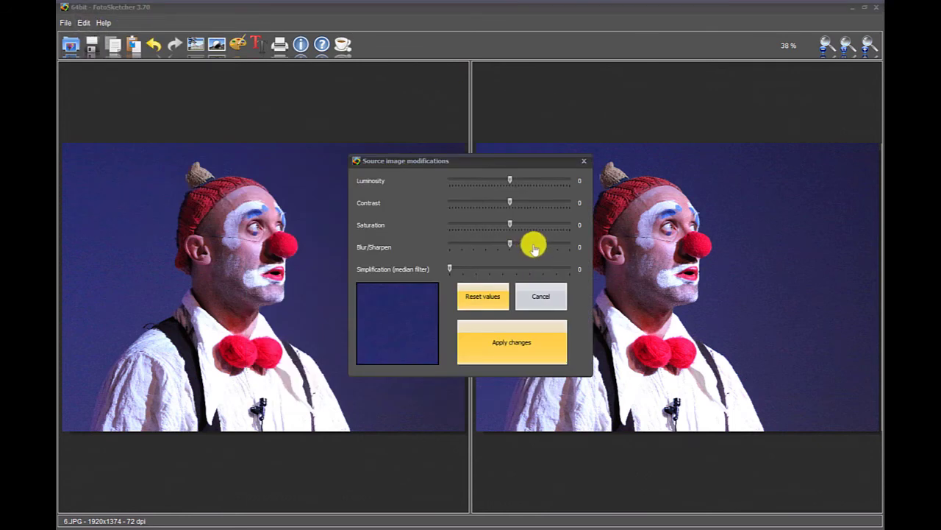
left_click(534, 245)
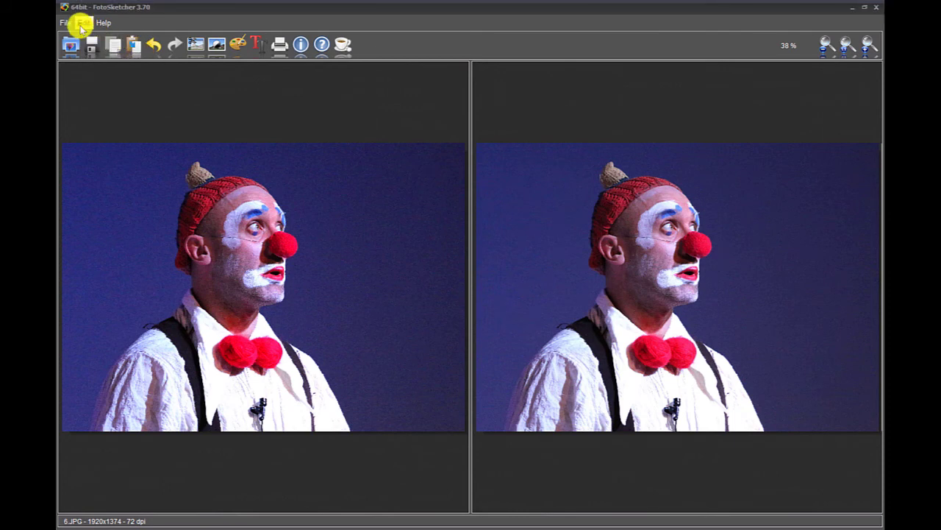
- Resize the clown photo to a width of 800 pixels, keeping the image ratio
left_click(81, 24)
left_click(102, 125)
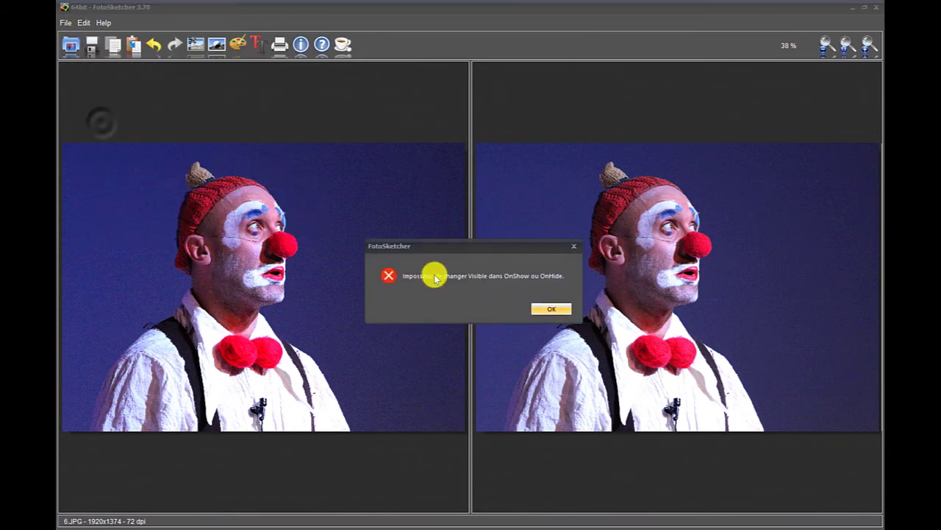
left_click(538, 304)
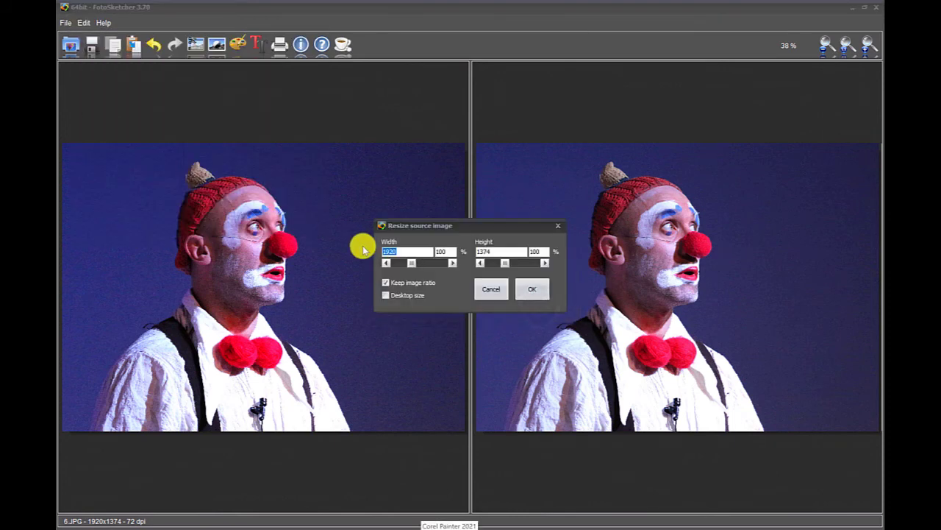
type("800")
left_click(537, 289)
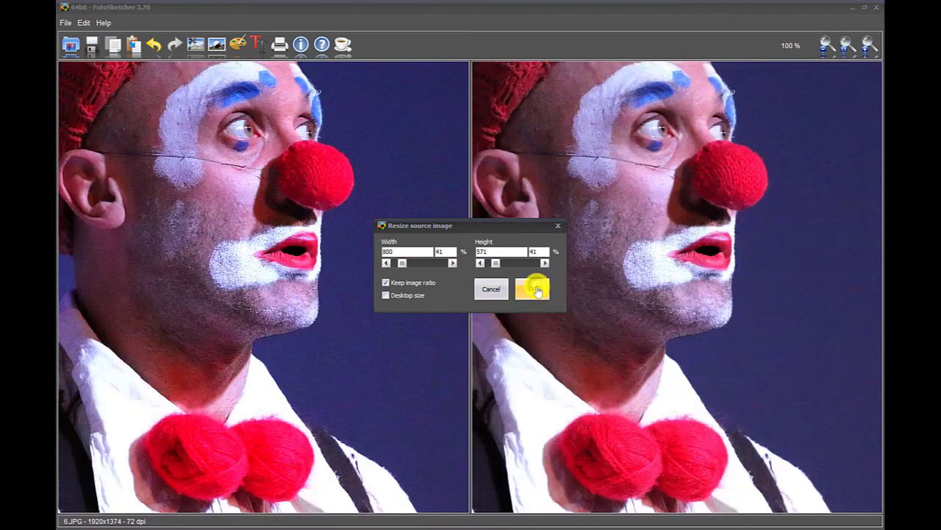
- Load the Large brush with details_preset.fsk drawing parameters for the clown photo
left_click(401, 106)
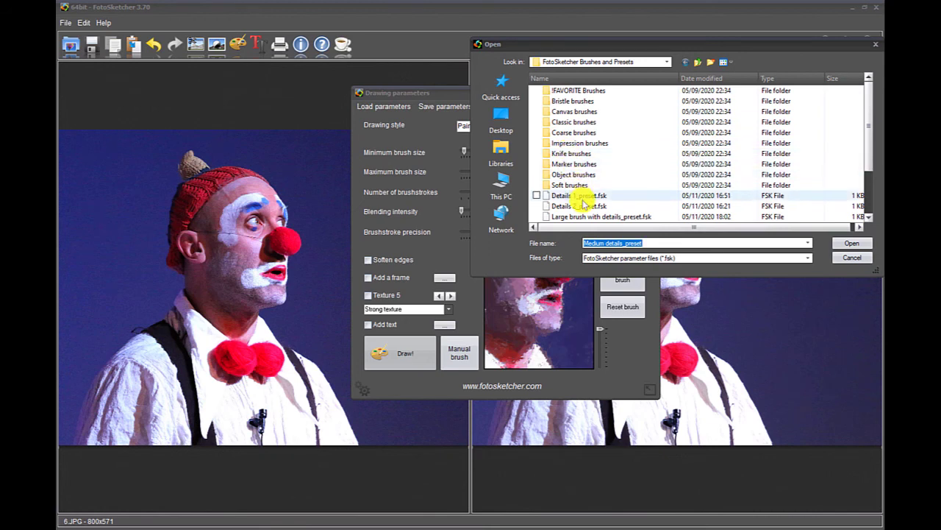
scroll(595, 186, "down", 1)
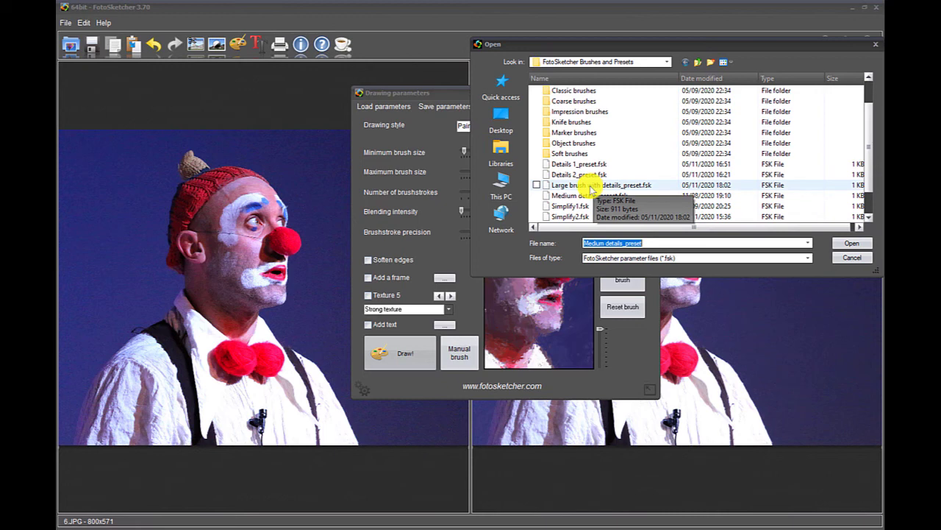
double_click(590, 188)
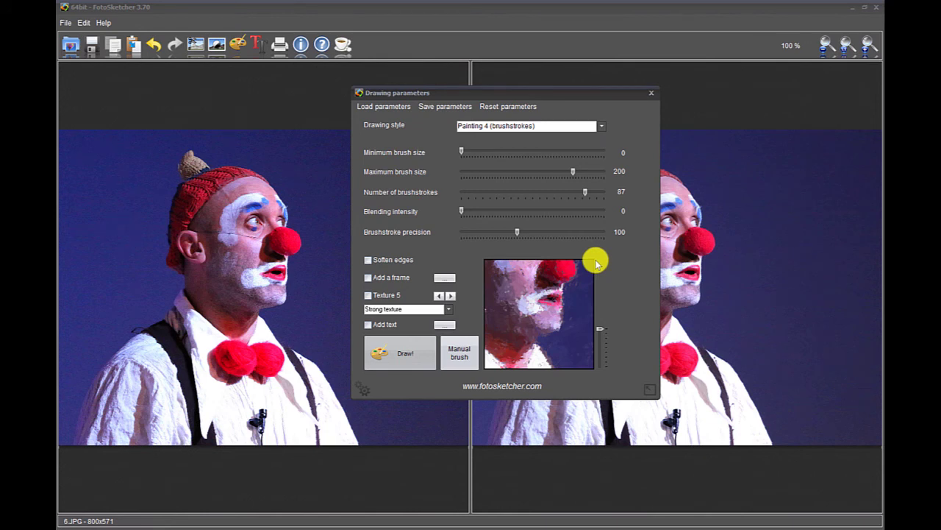
- Draw the clown photo with the loaded large brush preset and stop the process at about 62%
left_click(403, 353)
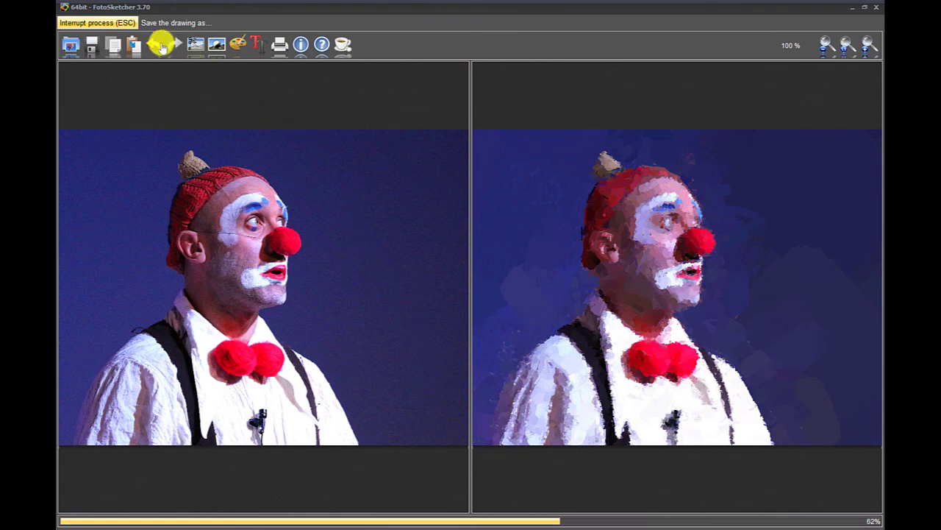
left_click(89, 25)
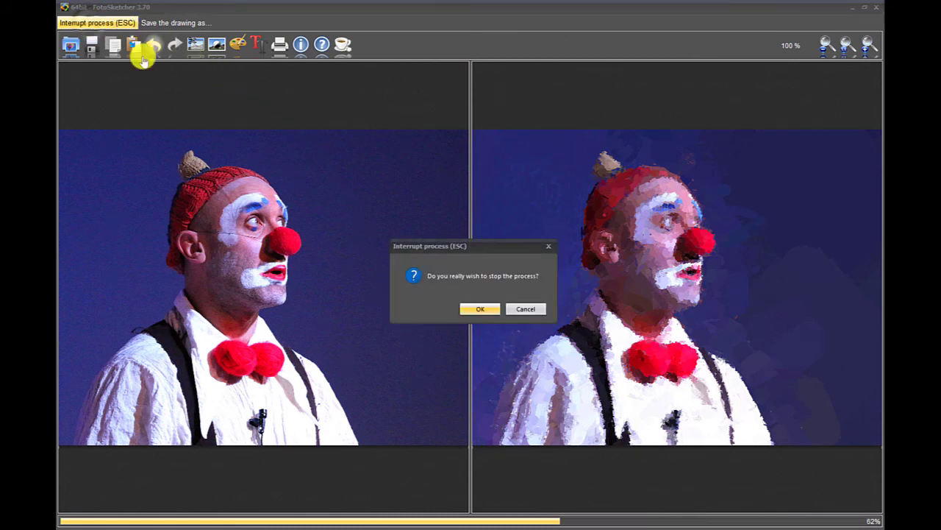
left_click(482, 309)
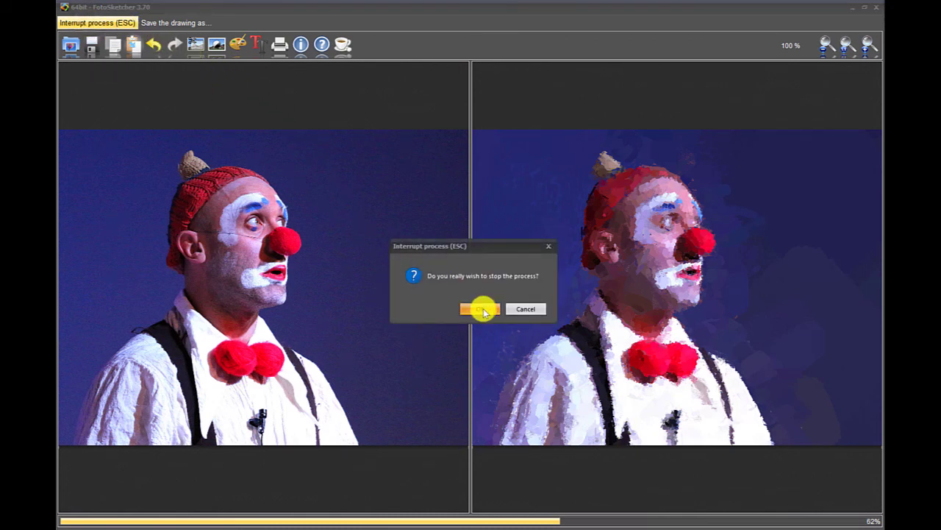
- Check the clown painting in full screen and generate a 1000% HD version of it (8000 x 5710 pixels)
double_click(722, 298)
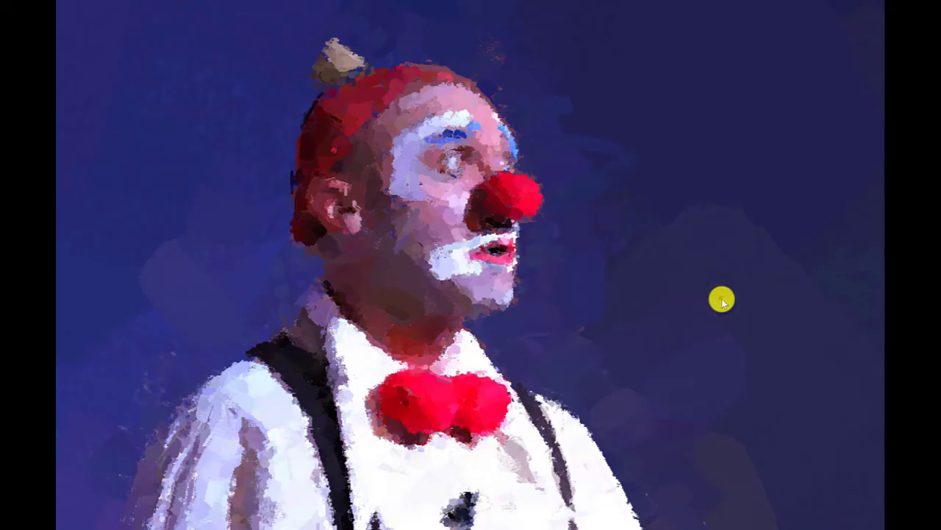
left_click(721, 299)
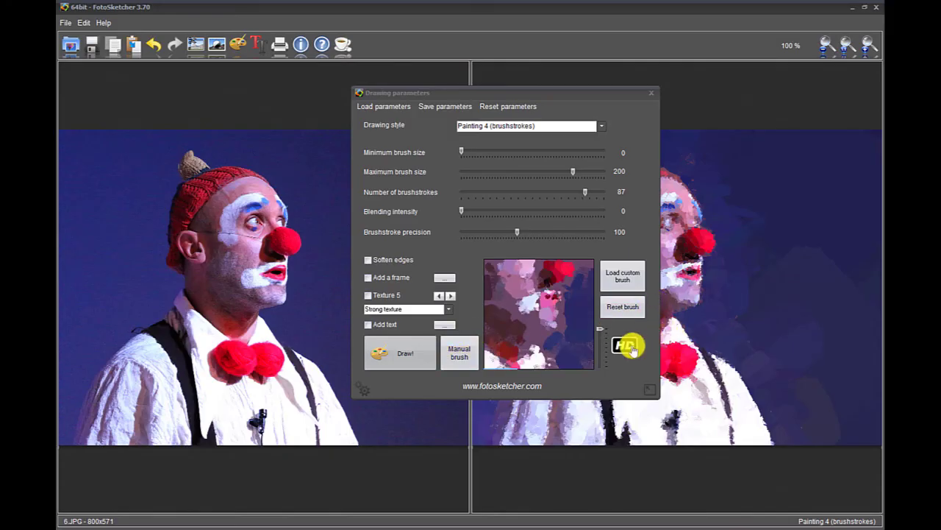
left_click(631, 348)
left_click(513, 270)
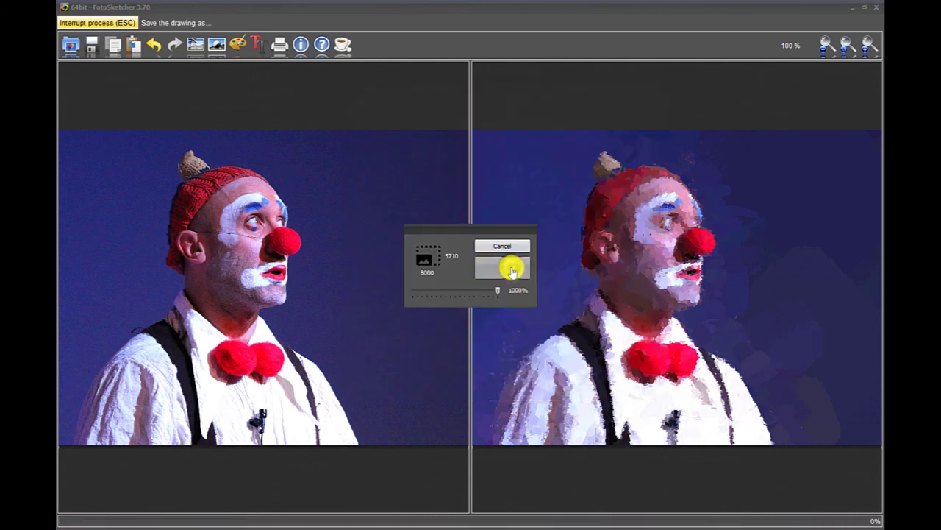